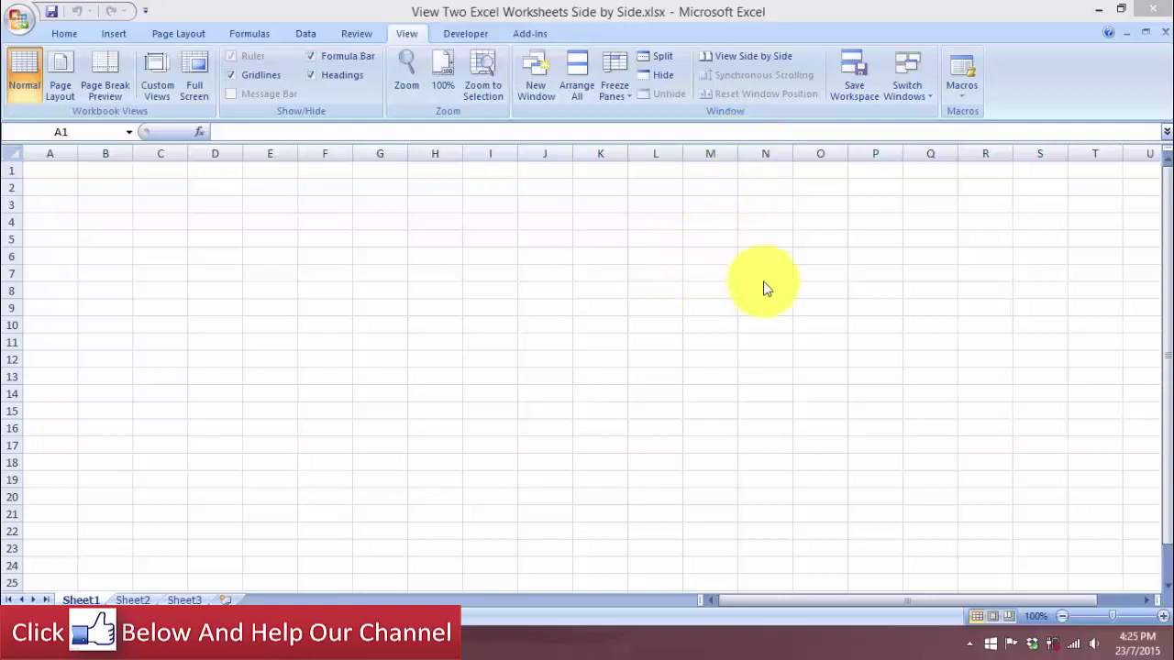
Switch to Multiple Window.xlsx on its Book 1 sheet and close the empty side-by-side workbook.
click(931, 96)
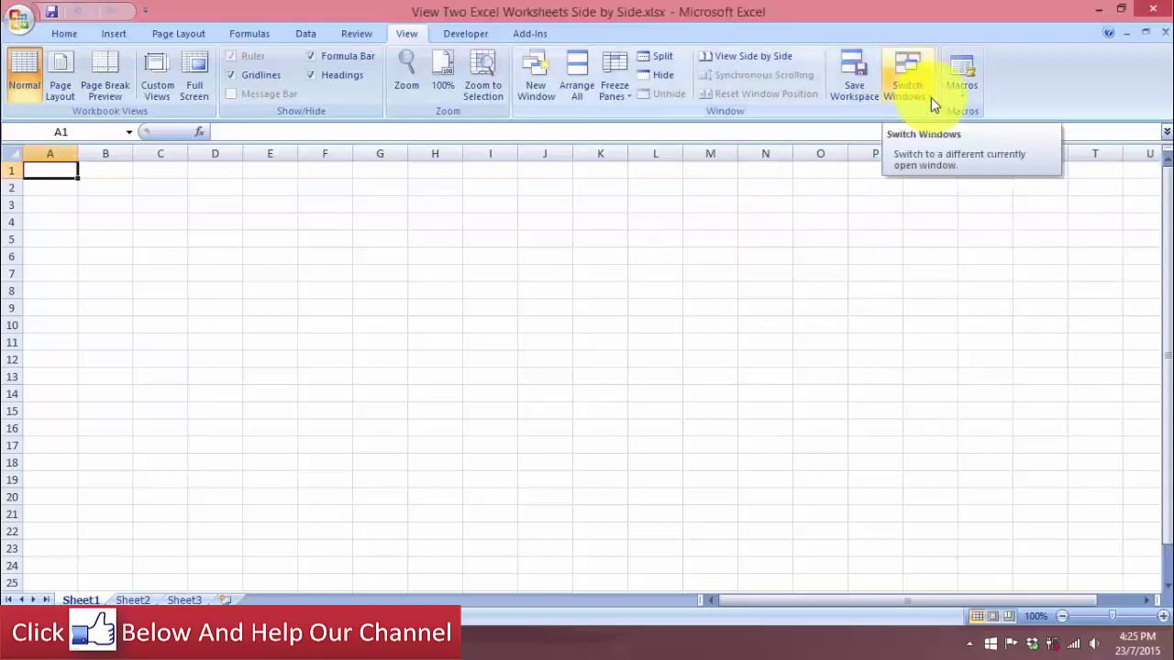
click(931, 97)
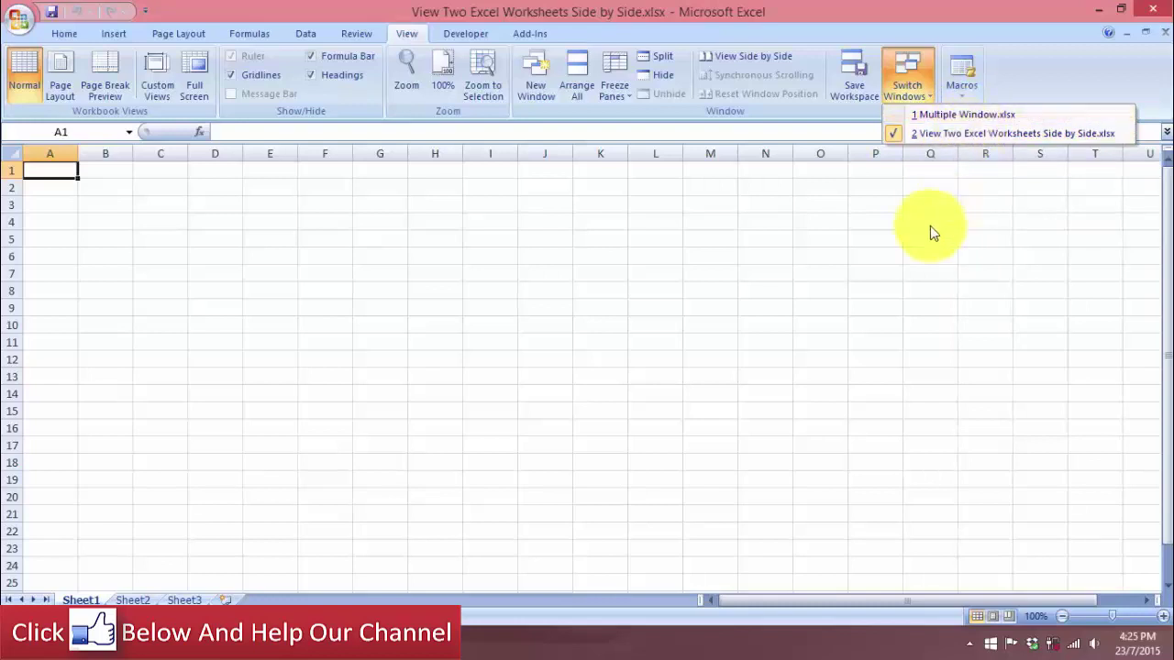
click(980, 123)
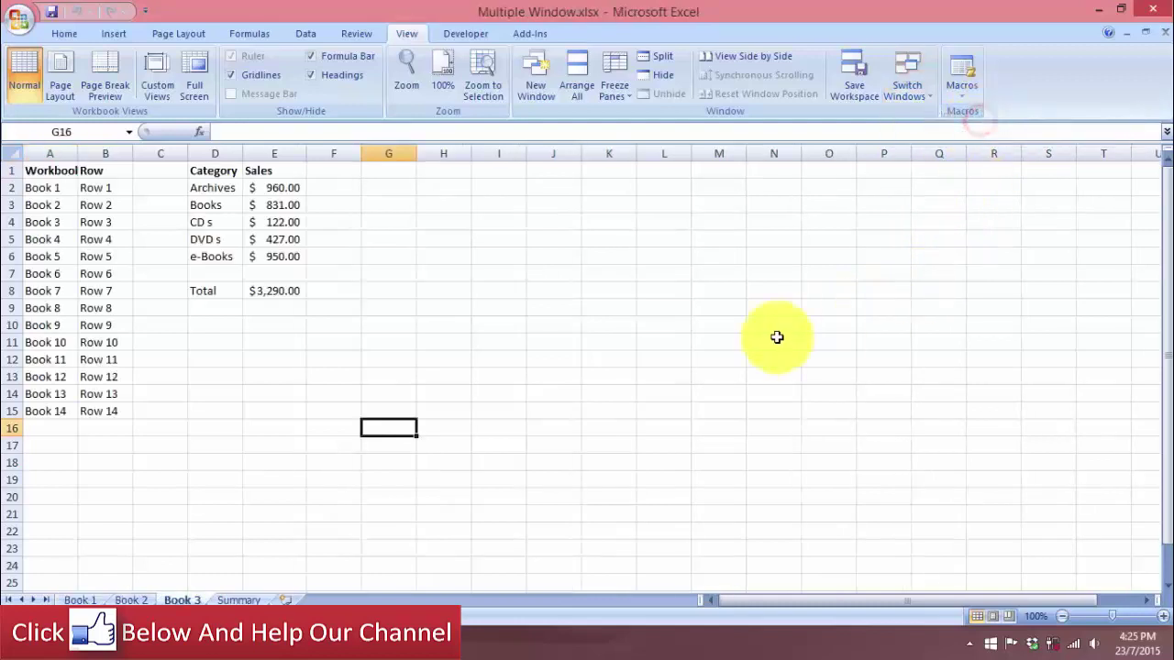
click(600, 346)
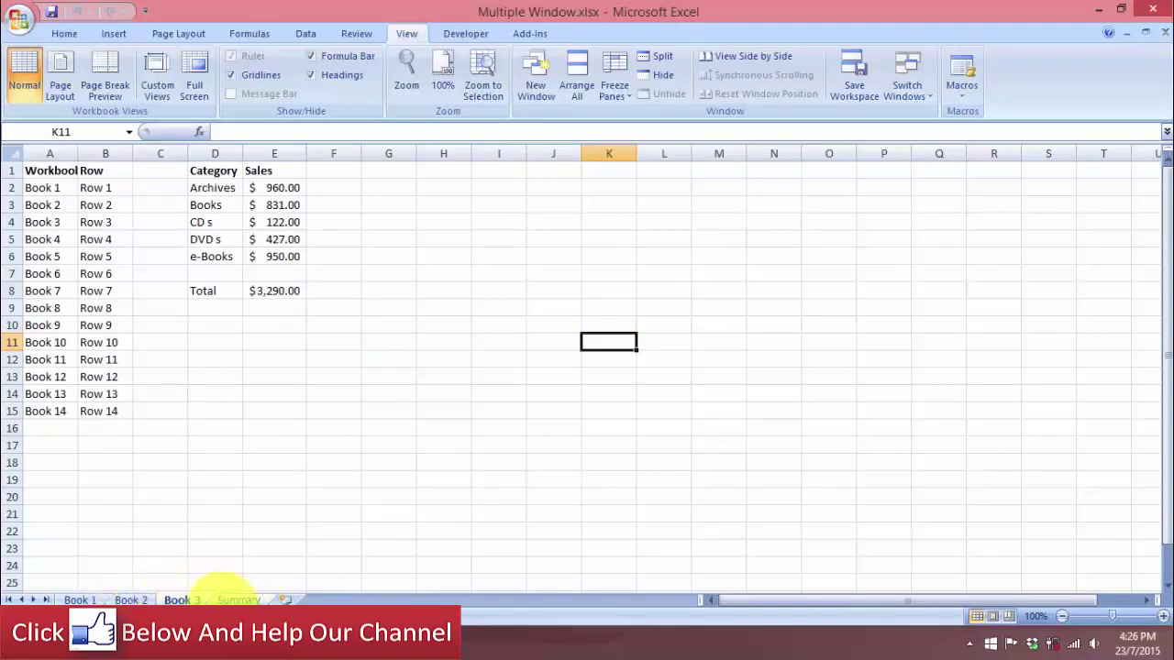
click(82, 600)
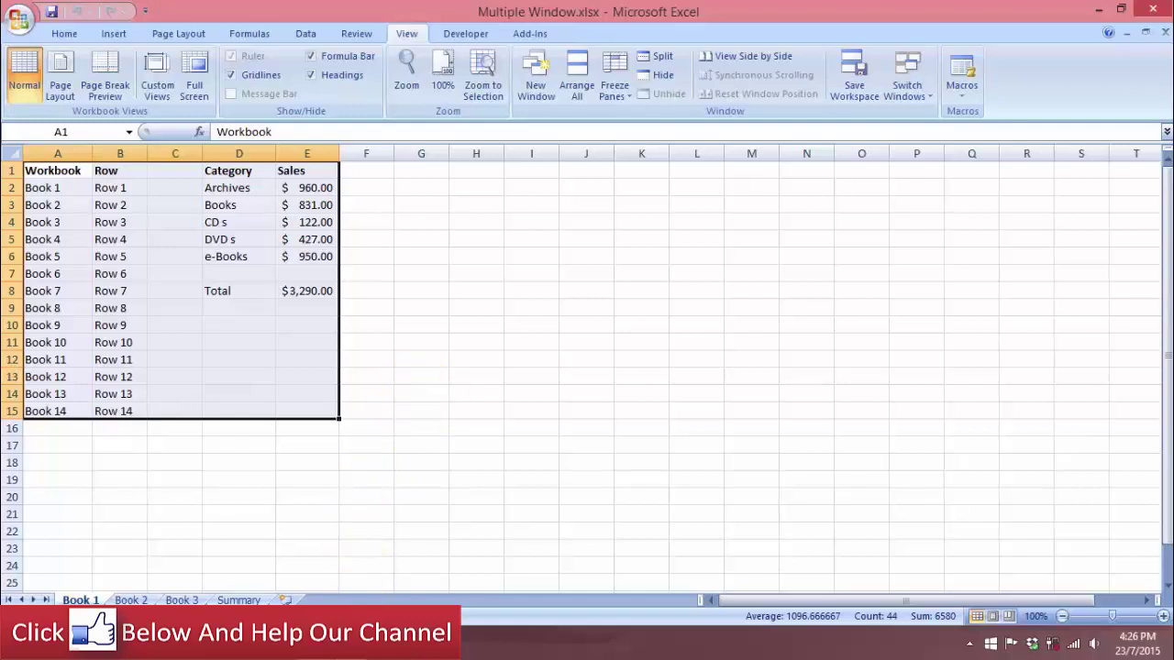
click(312, 550)
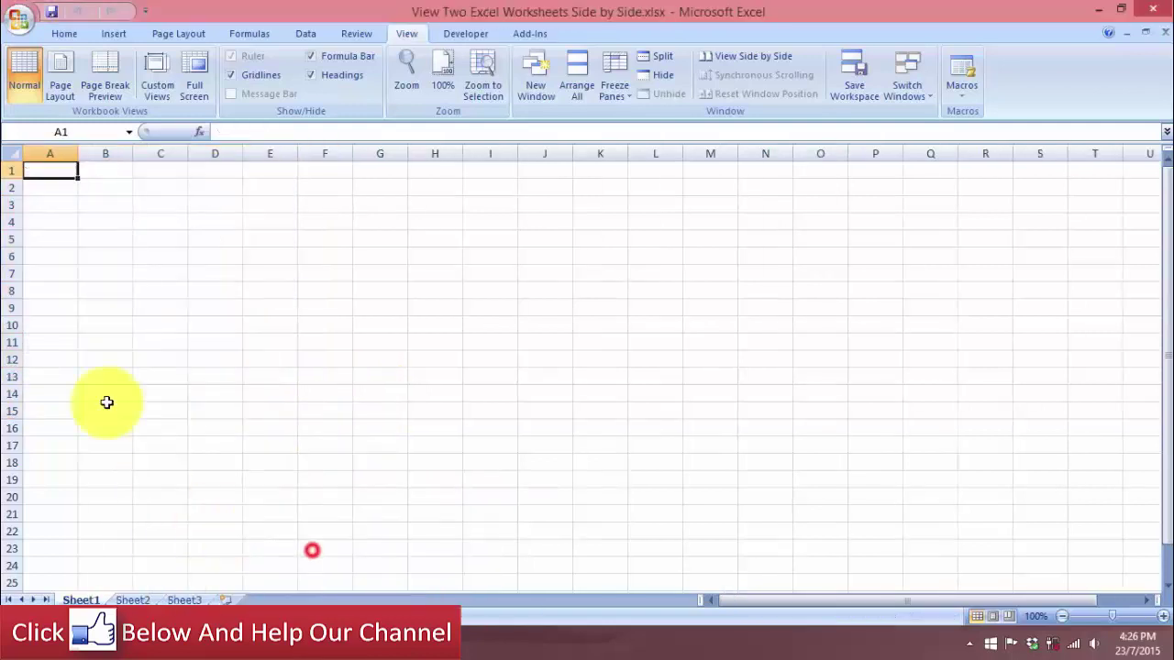
click(1149, 9)
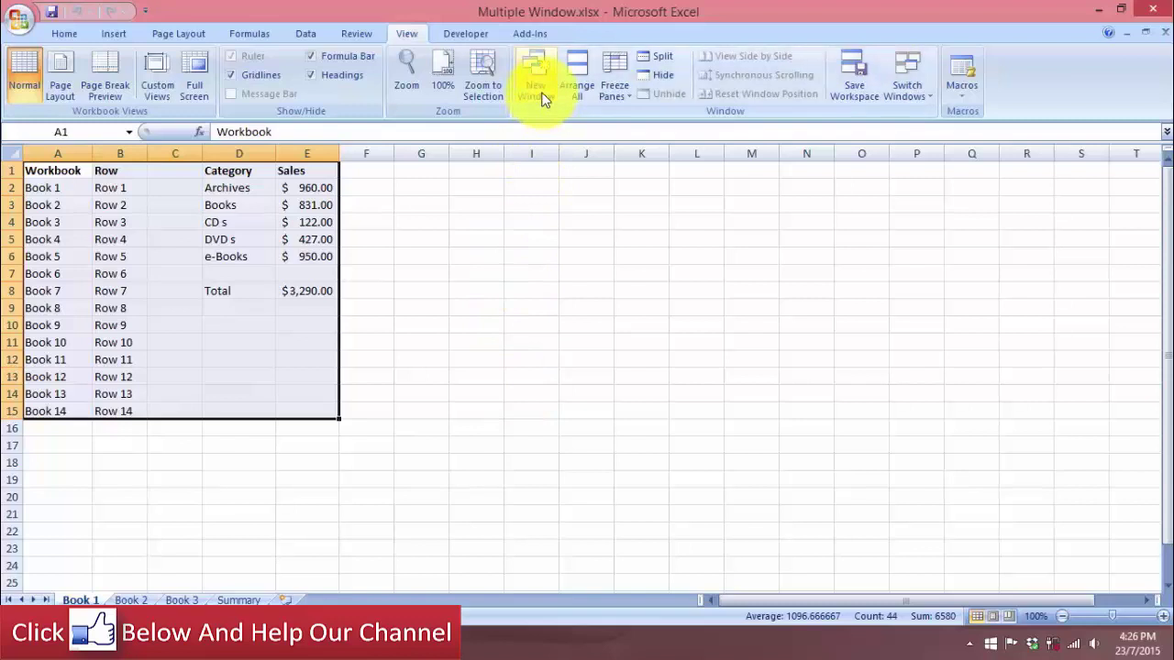
Open two new windows of Multiple Window.xlsx, ending on window :3.
click(541, 99)
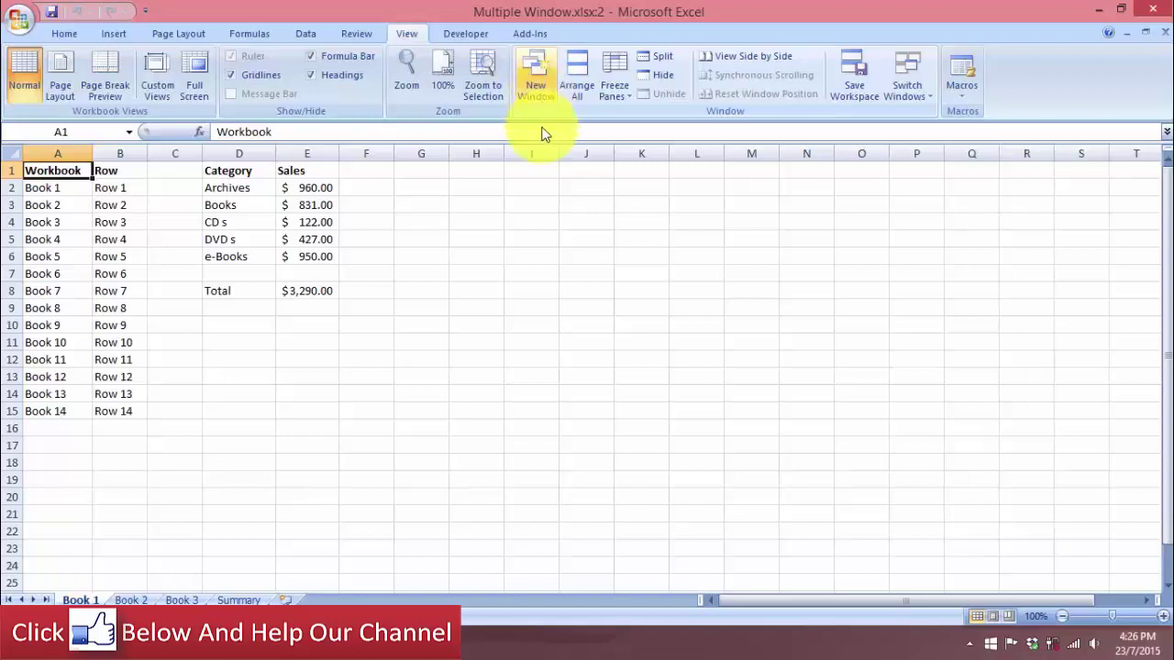
click(542, 95)
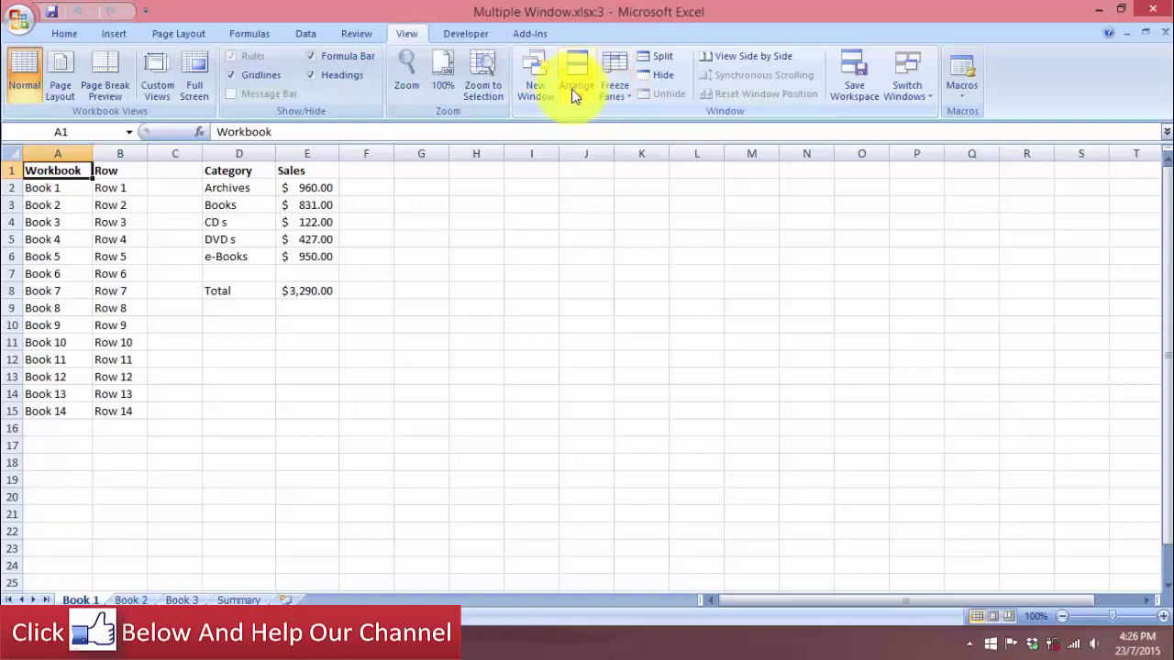
Arrange all windows Vertical, limited to windows of the active workbook.
click(572, 89)
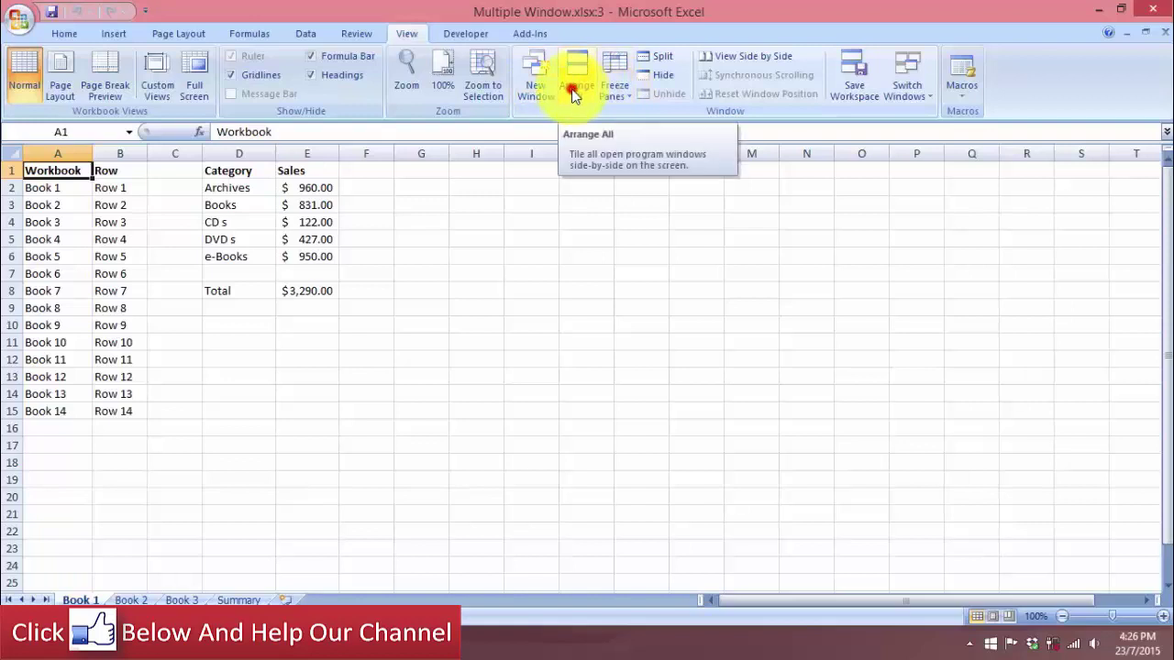
mouse_move(597, 301)
mouse_down()
mouse_move(613, 299)
mouse_move(608, 236)
mouse_up()
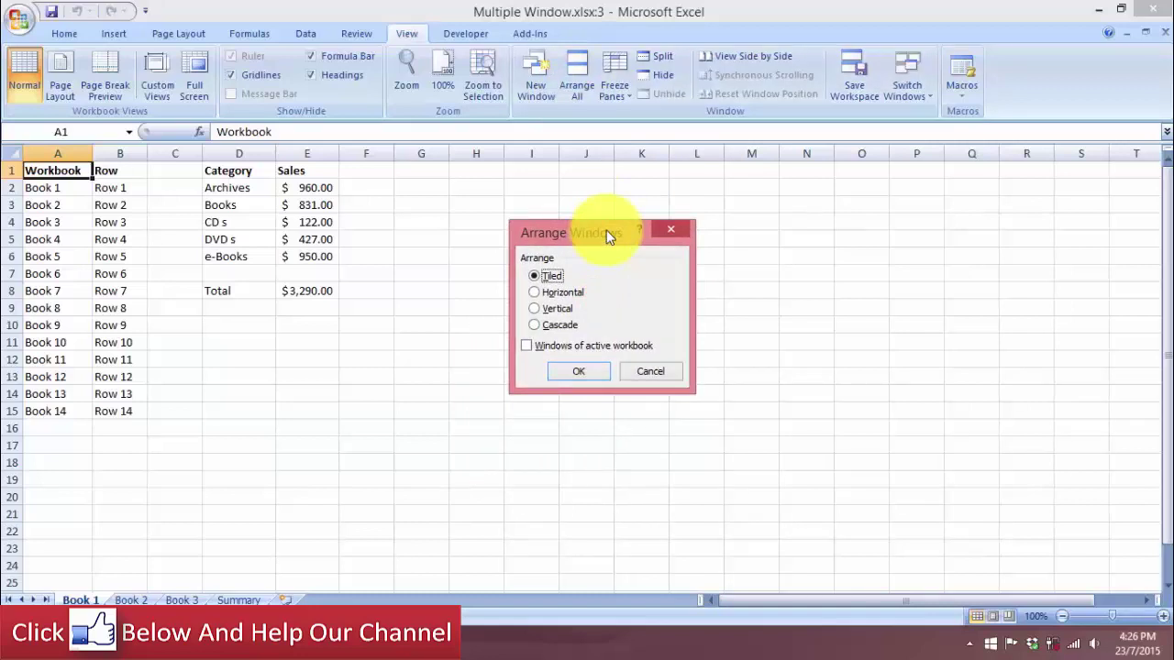
click(536, 309)
click(525, 347)
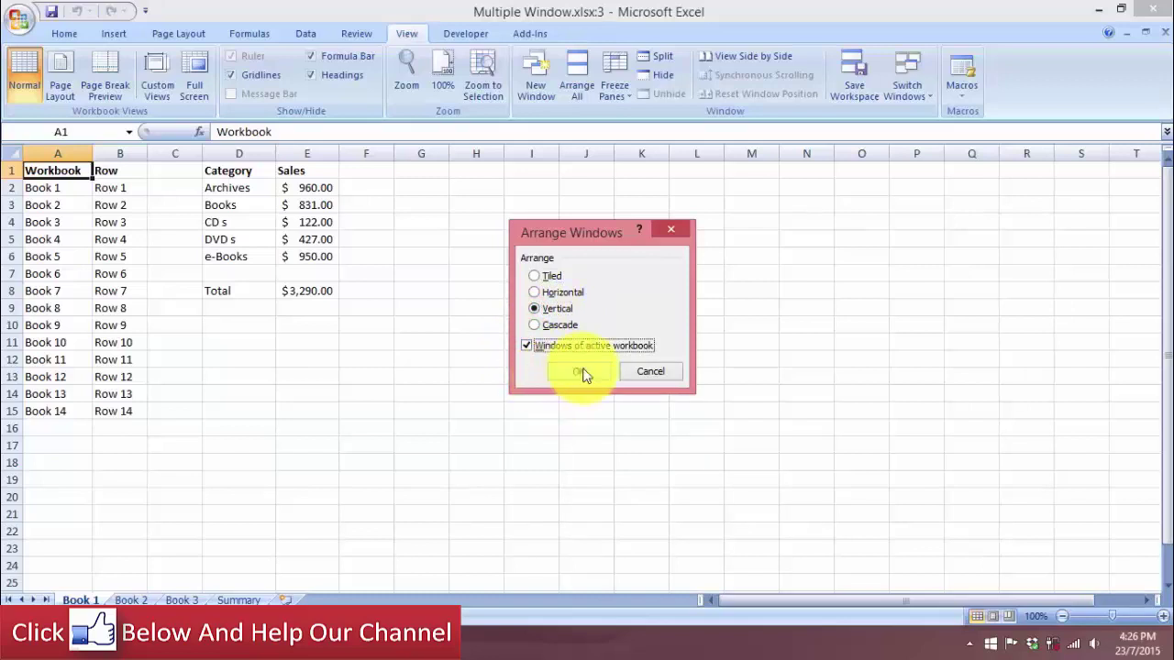
click(581, 371)
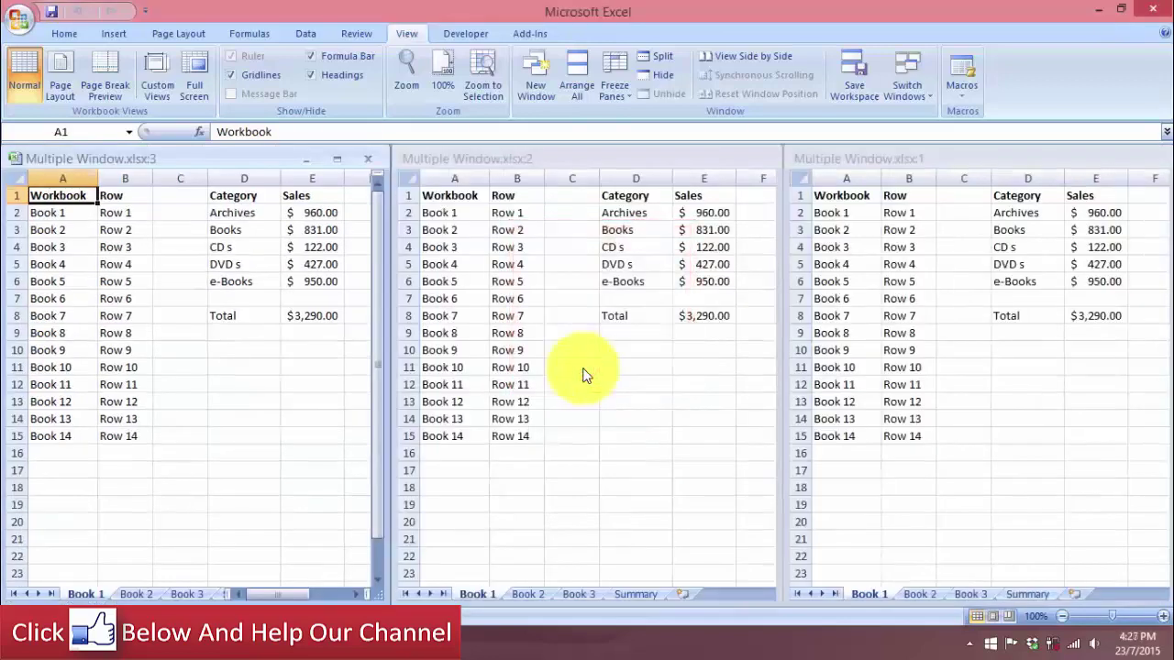
Activate each of the three windows in turn, finishing on the middle window :2.
click(829, 161)
click(702, 163)
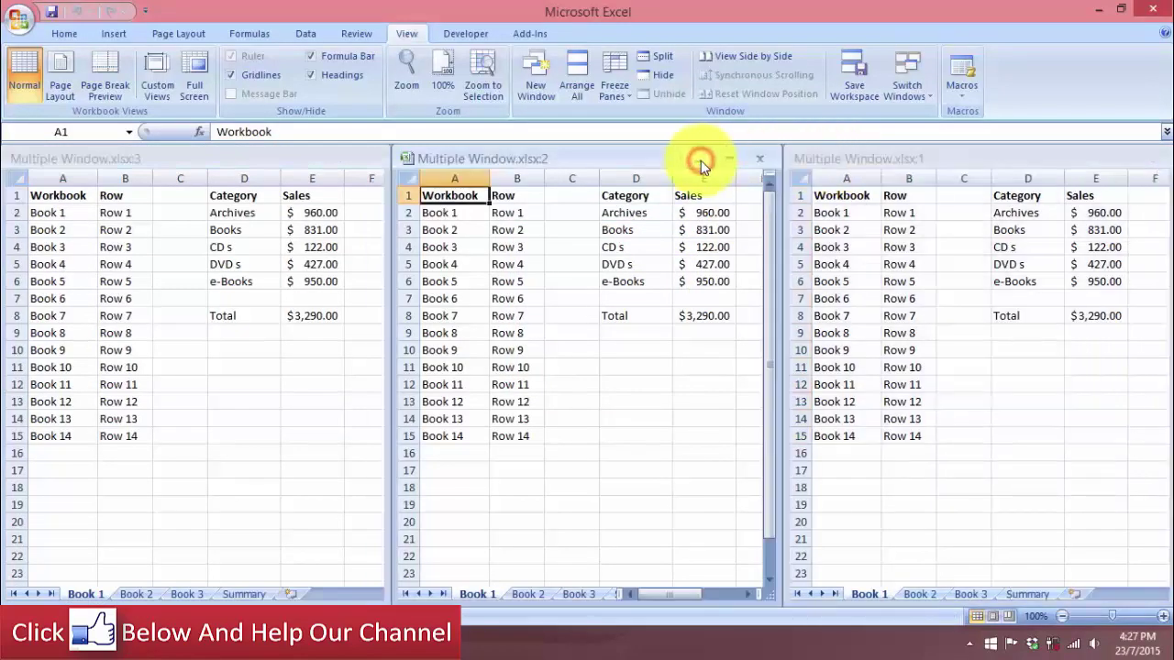
click(318, 162)
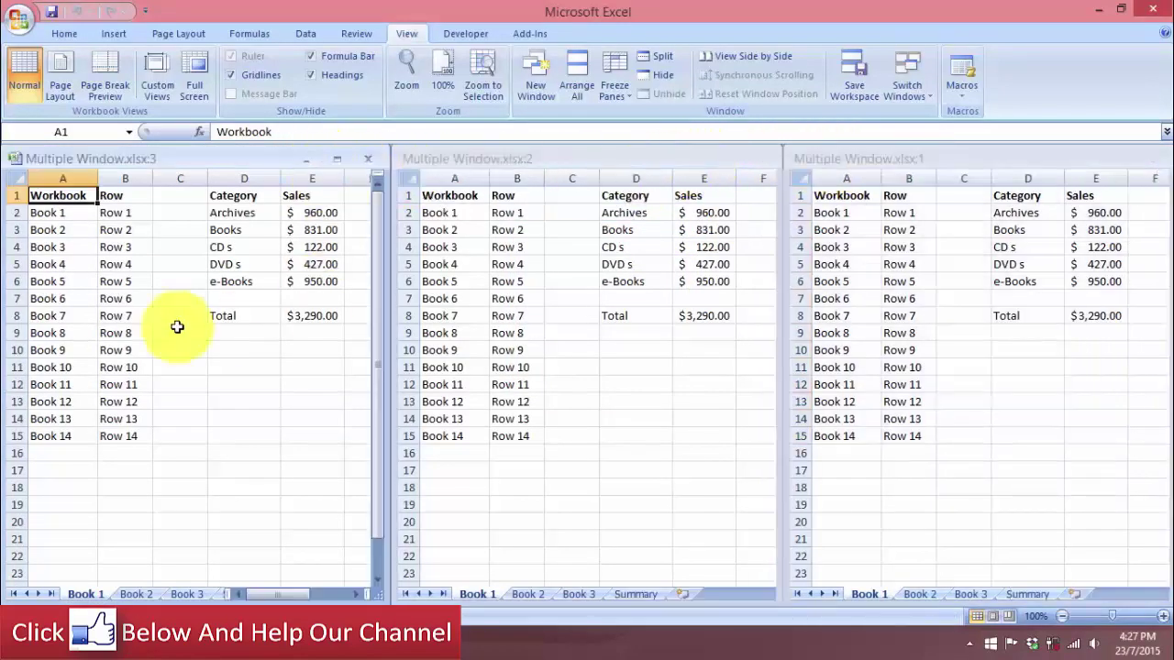
click(537, 160)
click(857, 162)
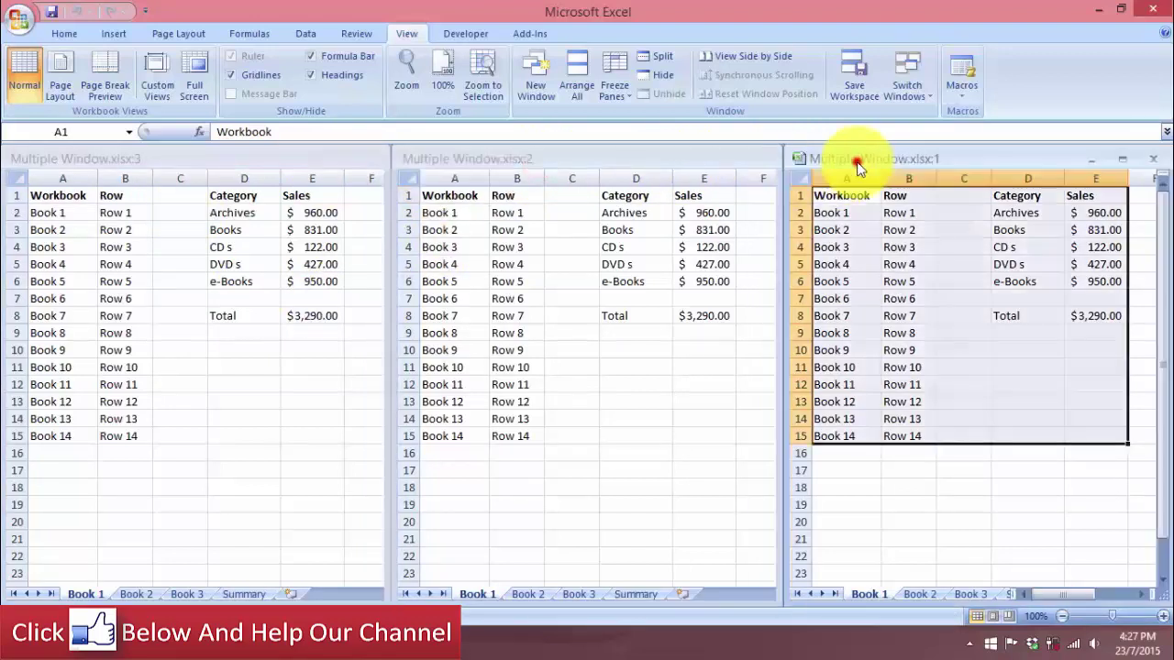
click(281, 162)
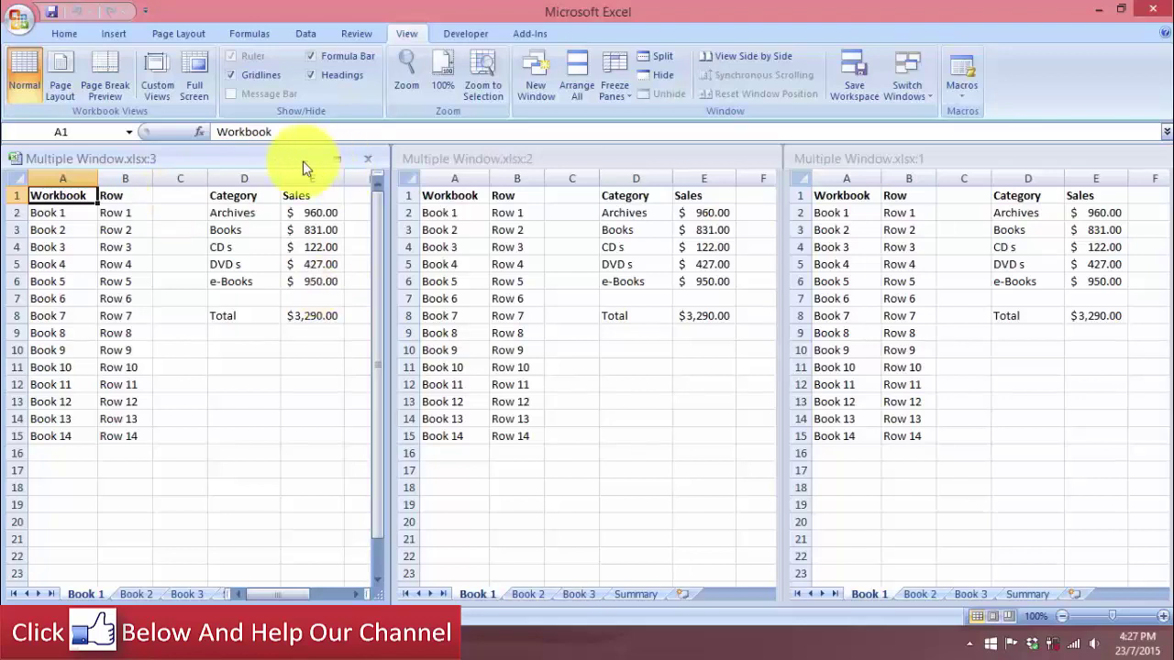
click(254, 159)
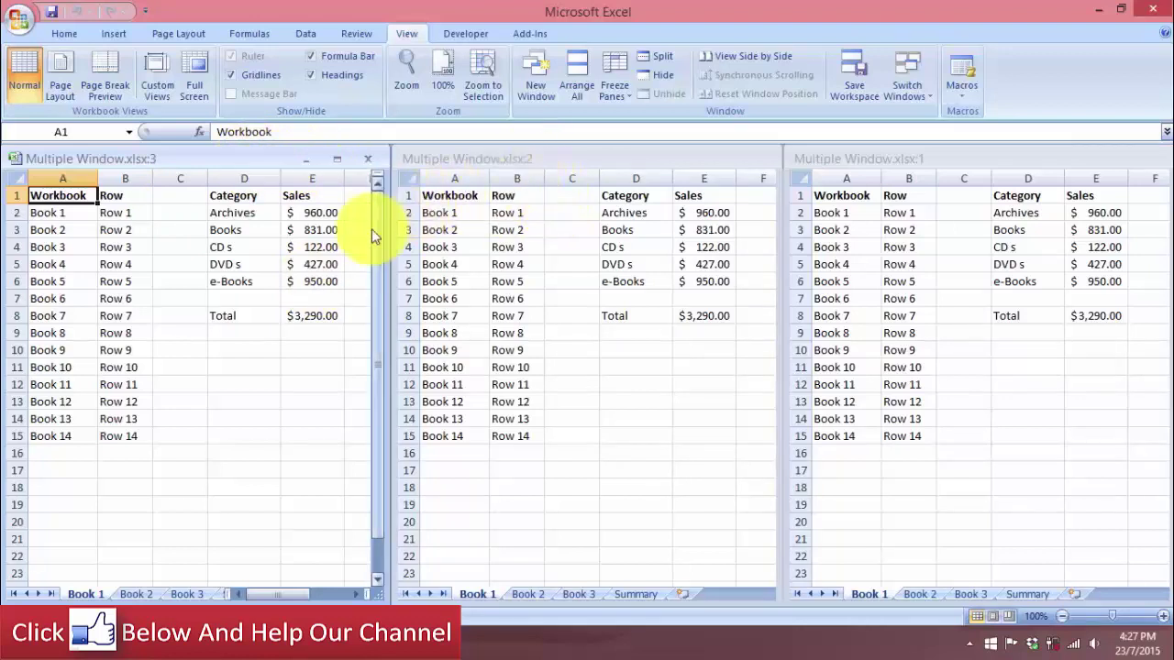
click(103, 157)
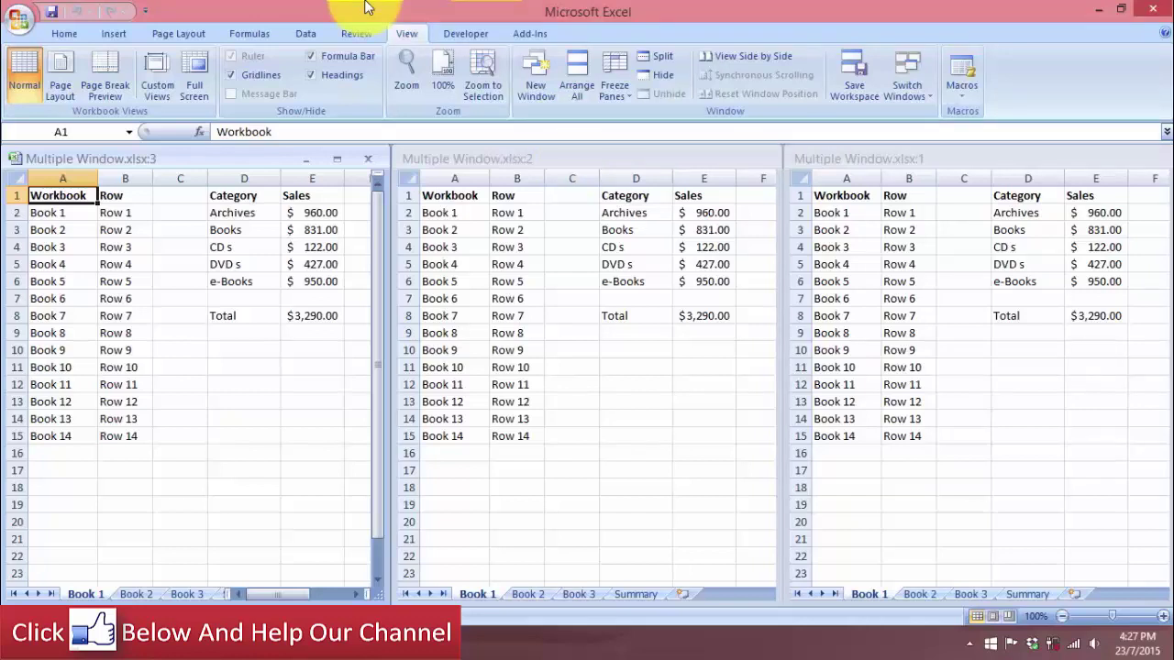
click(487, 161)
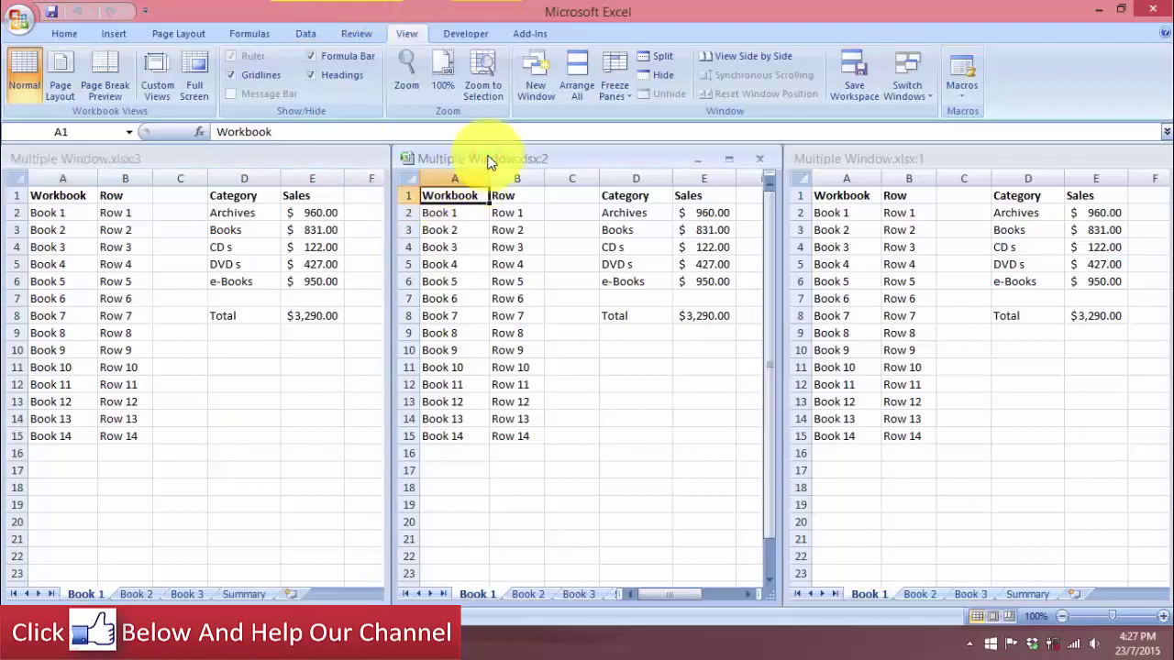
Show Book 2 in the middle window and Book 3 in the right window, then activate the left window.
click(529, 595)
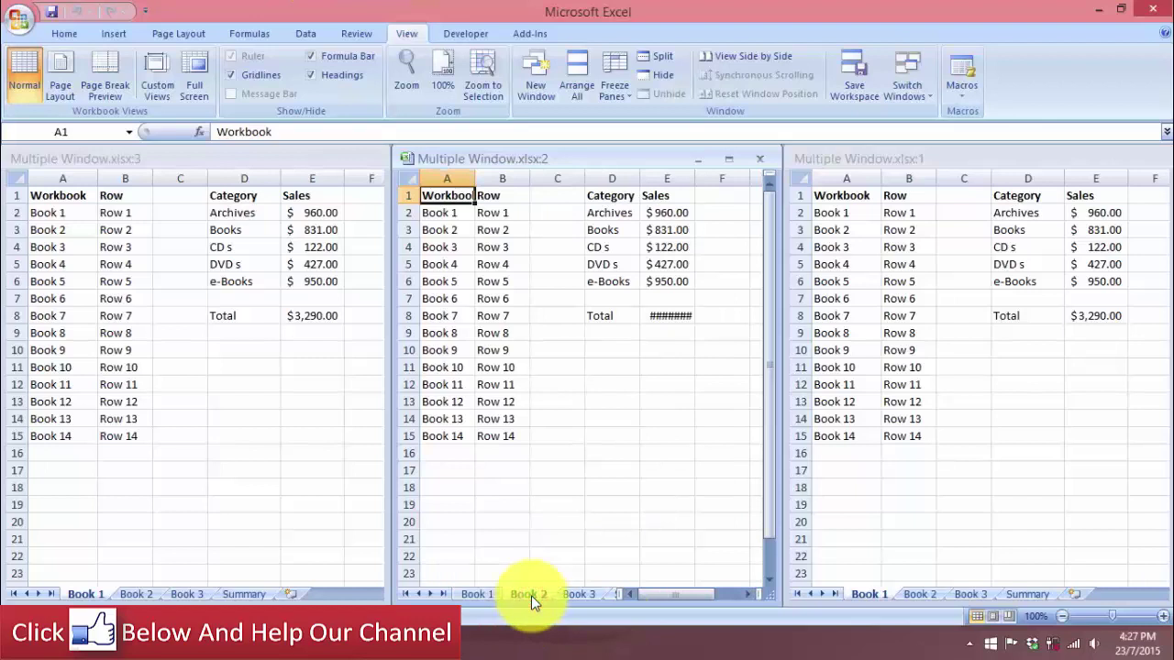
click(986, 157)
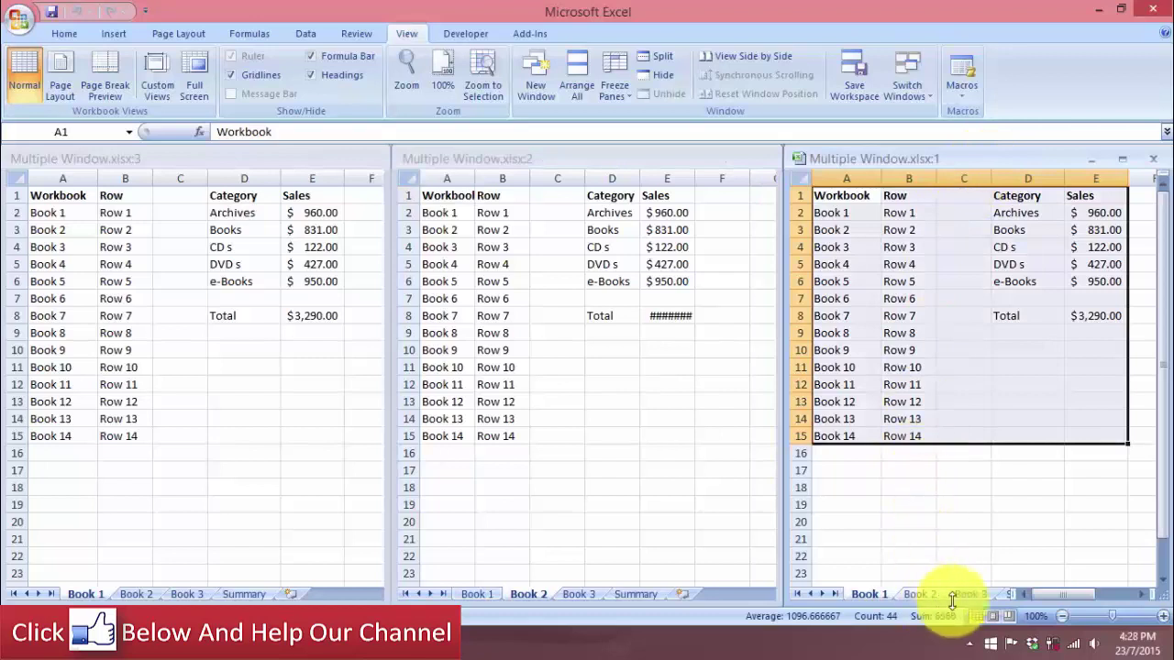
click(970, 594)
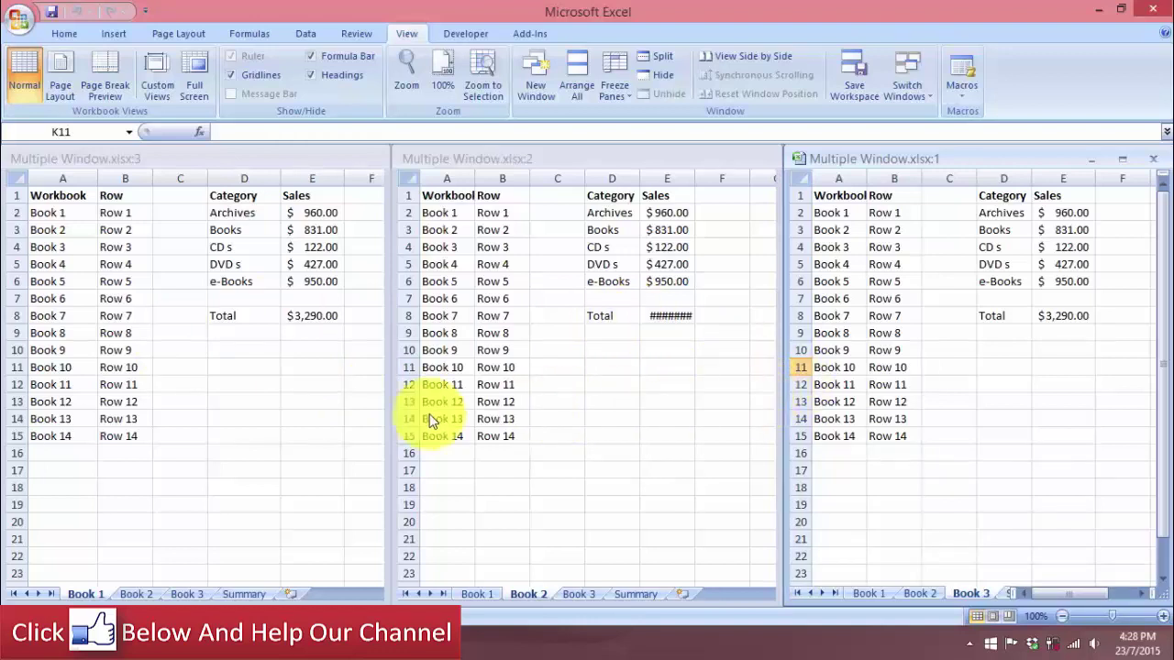
click(157, 163)
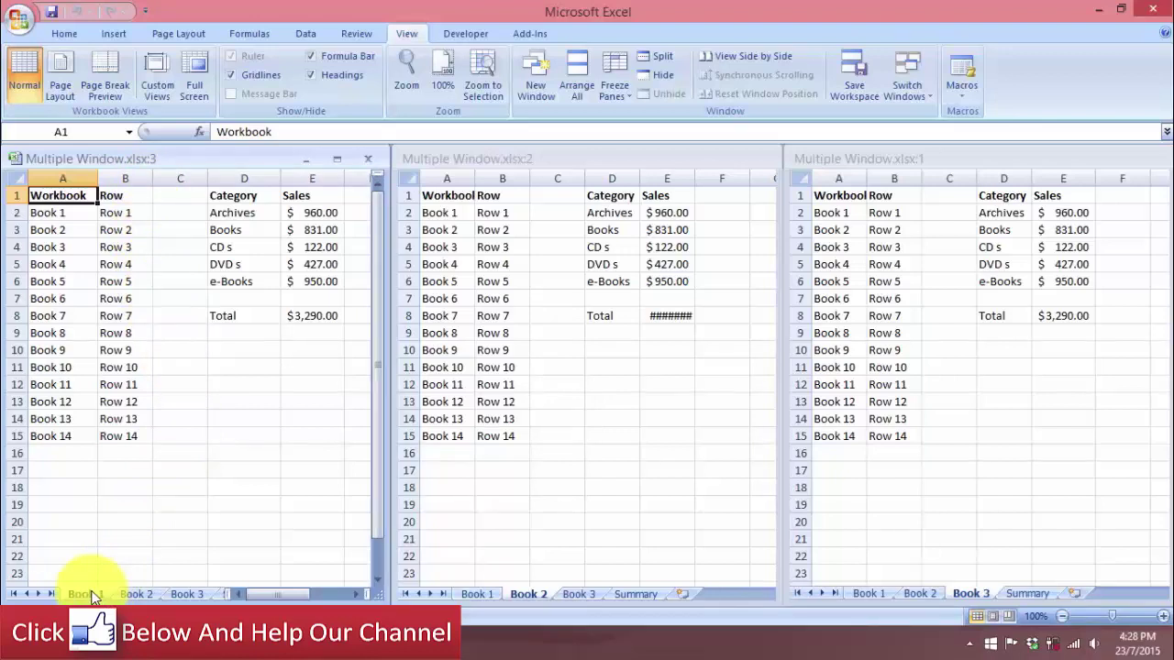
Group sheets Book 1 through Book 3 and give cell E8 the 40% - Accent1 style.
ctrl+click(133, 595)
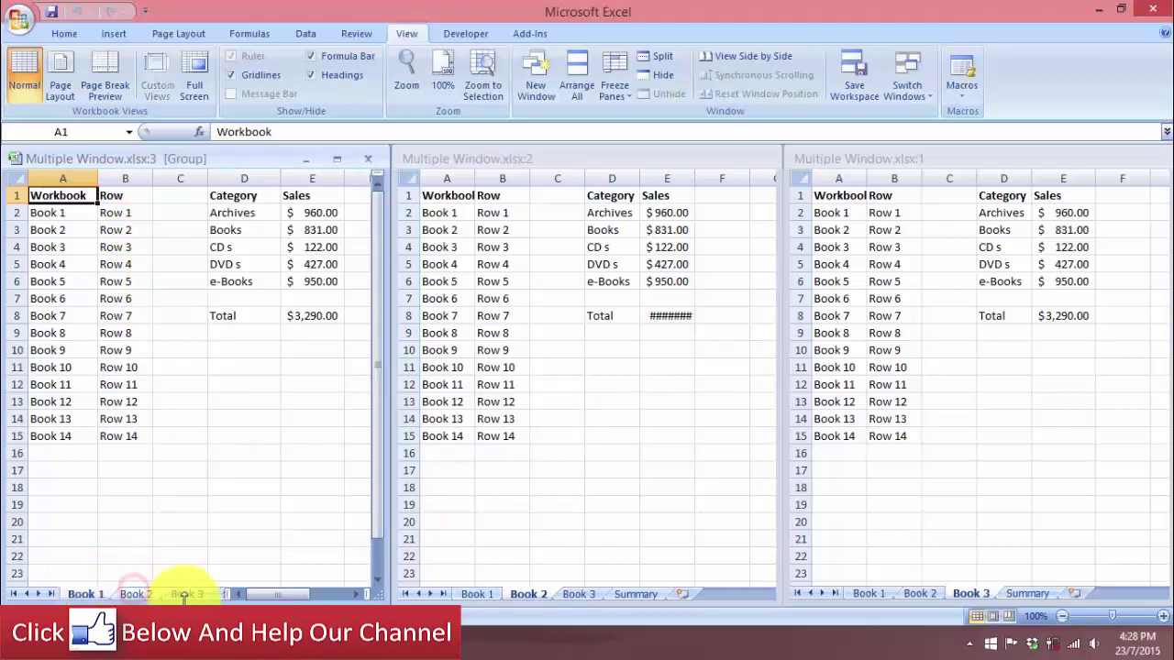
ctrl+click(186, 594)
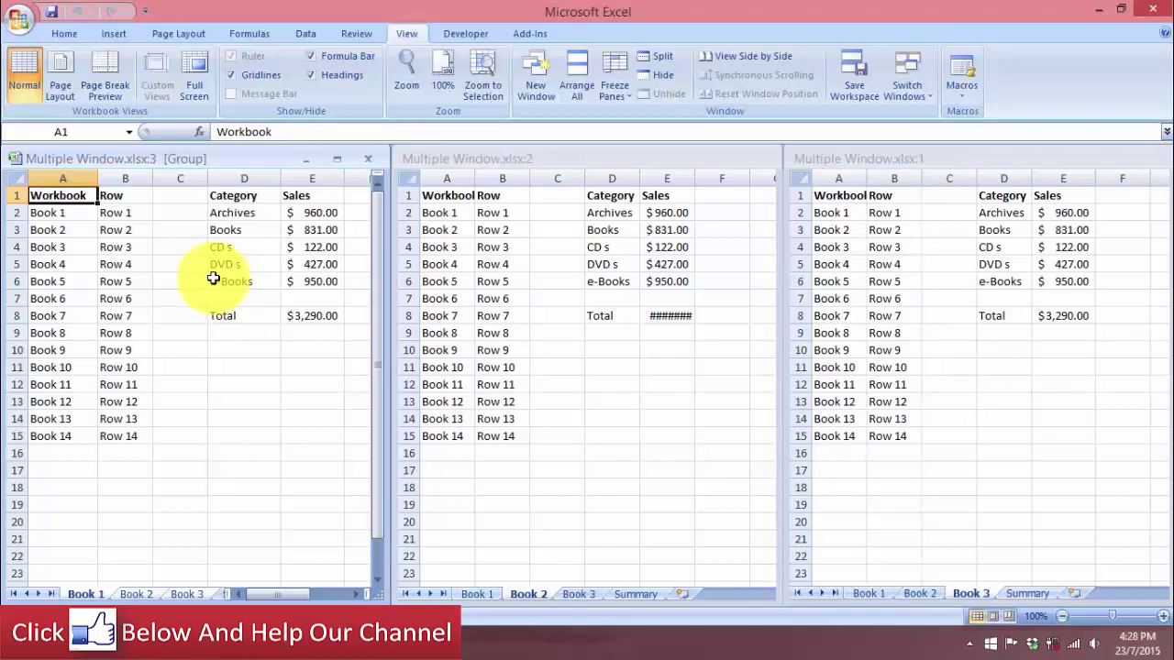
click(63, 36)
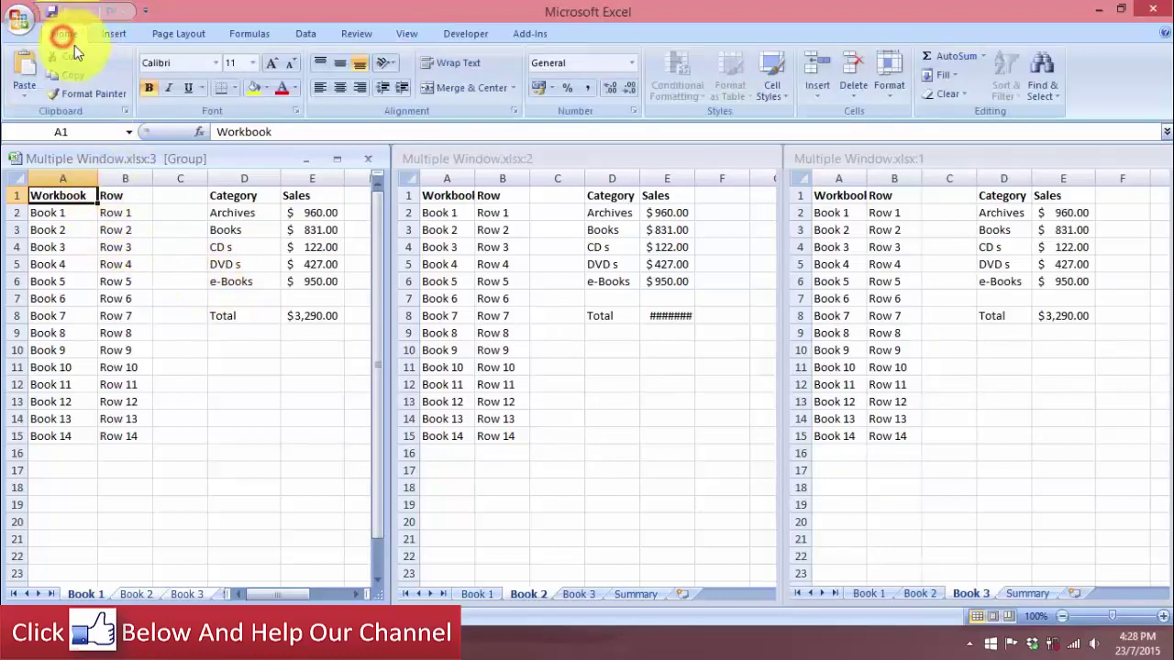
click(777, 97)
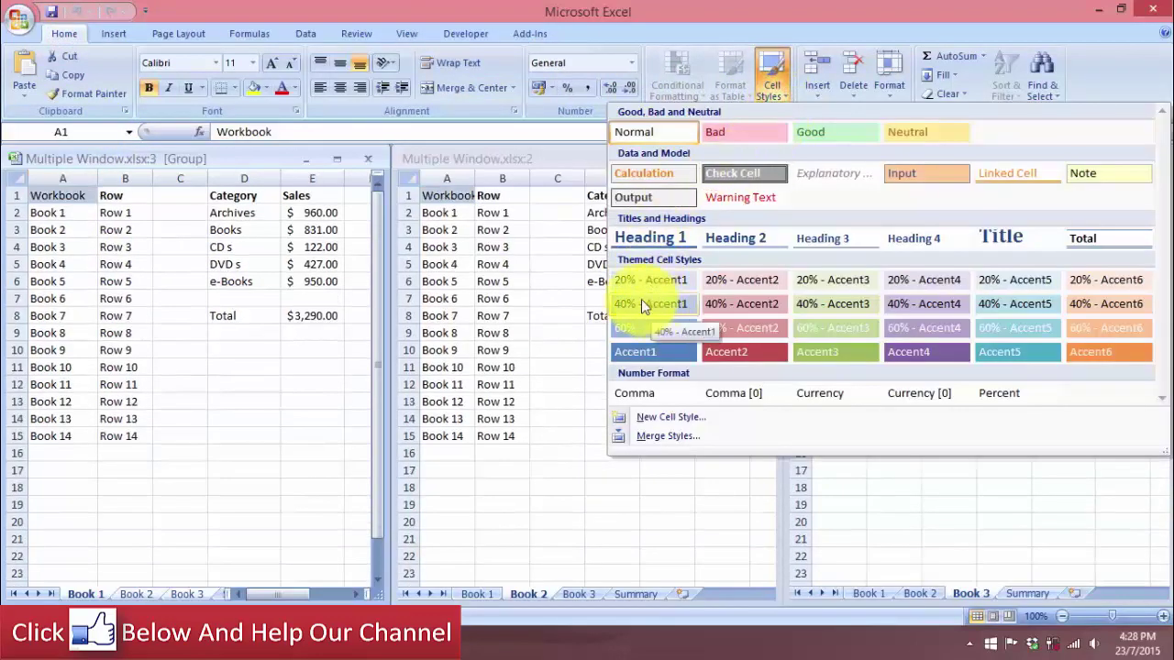
click(220, 317)
click(293, 318)
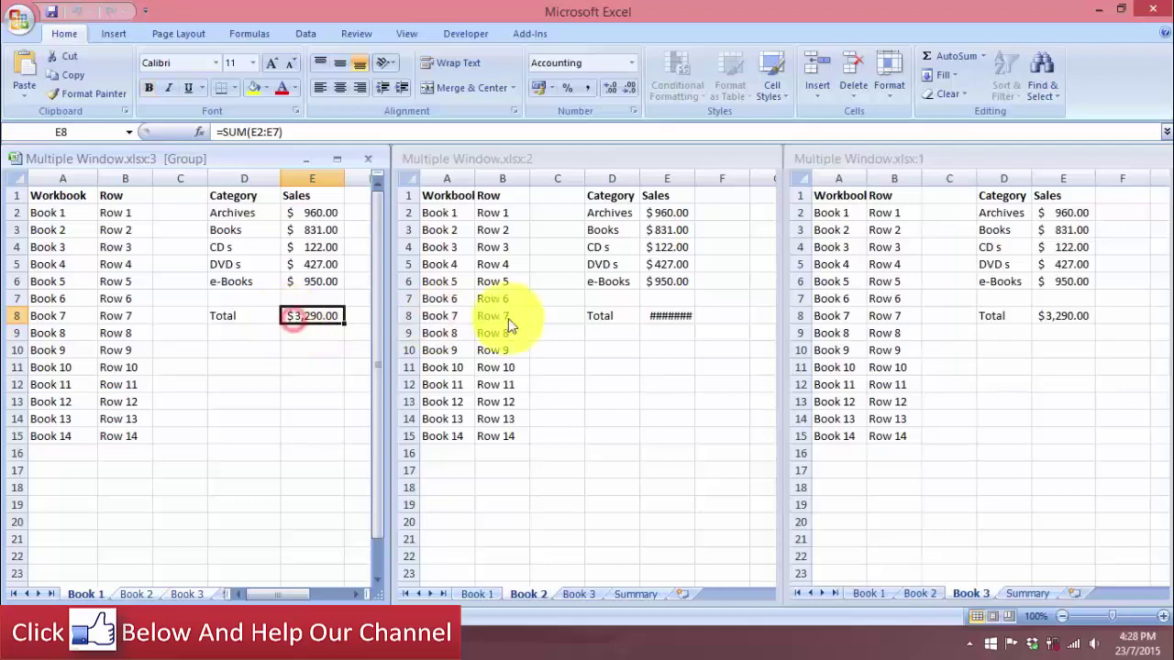
click(773, 92)
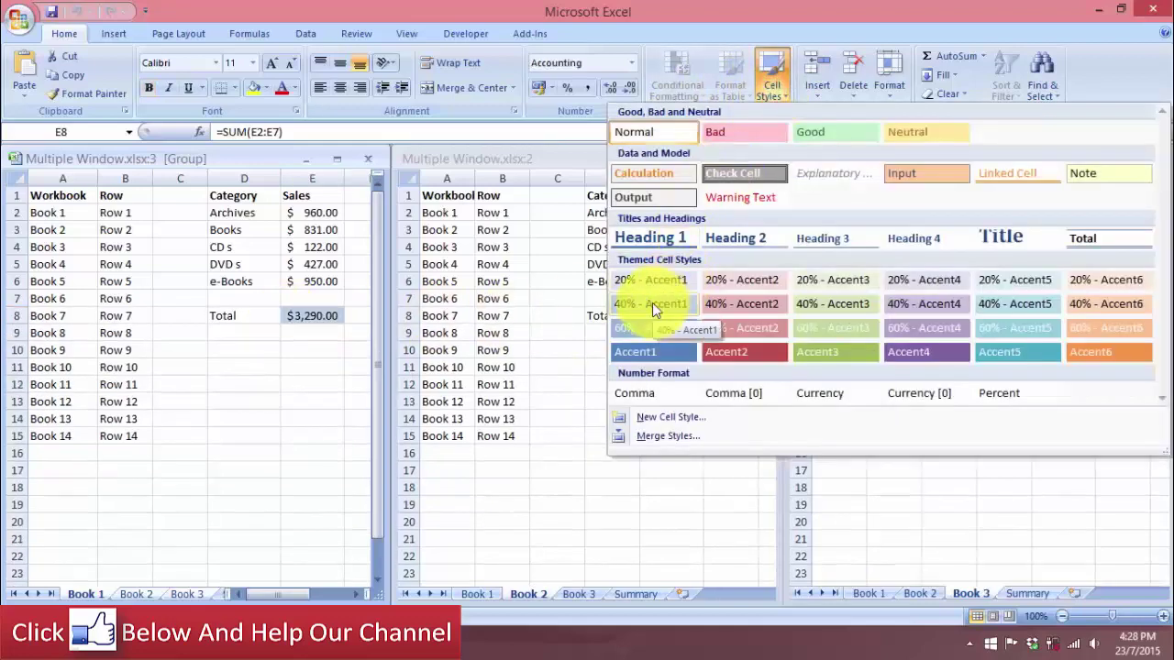
click(652, 303)
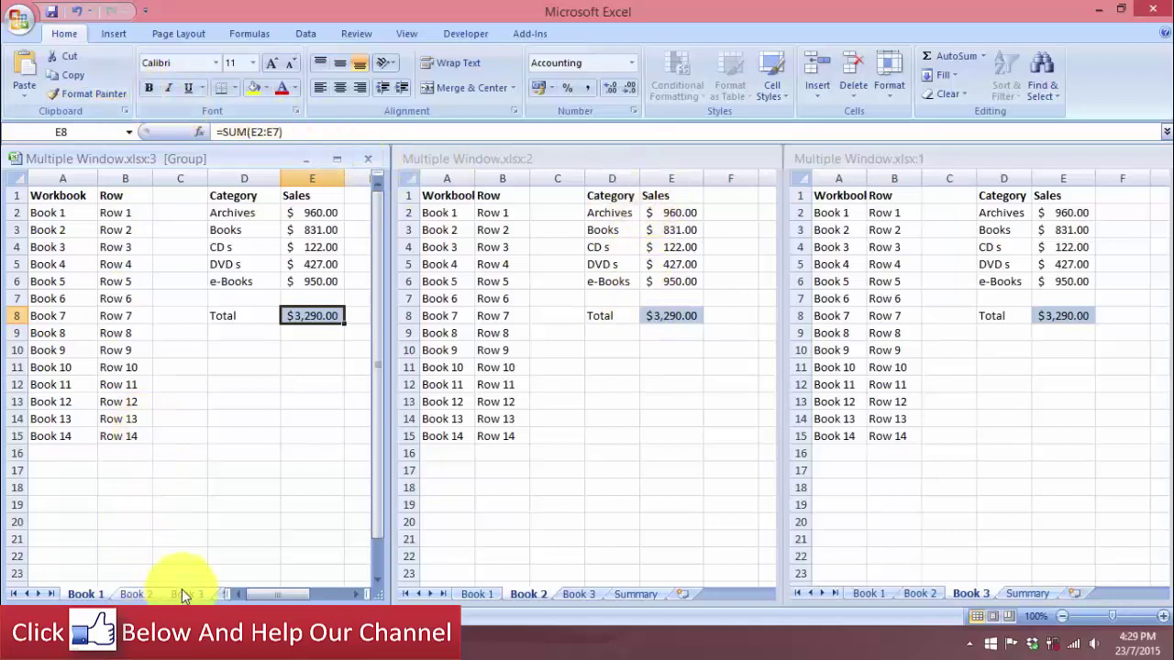
Ungroup the sheets, undo the E8 shading, and widen column E in the middle window.
click(101, 596)
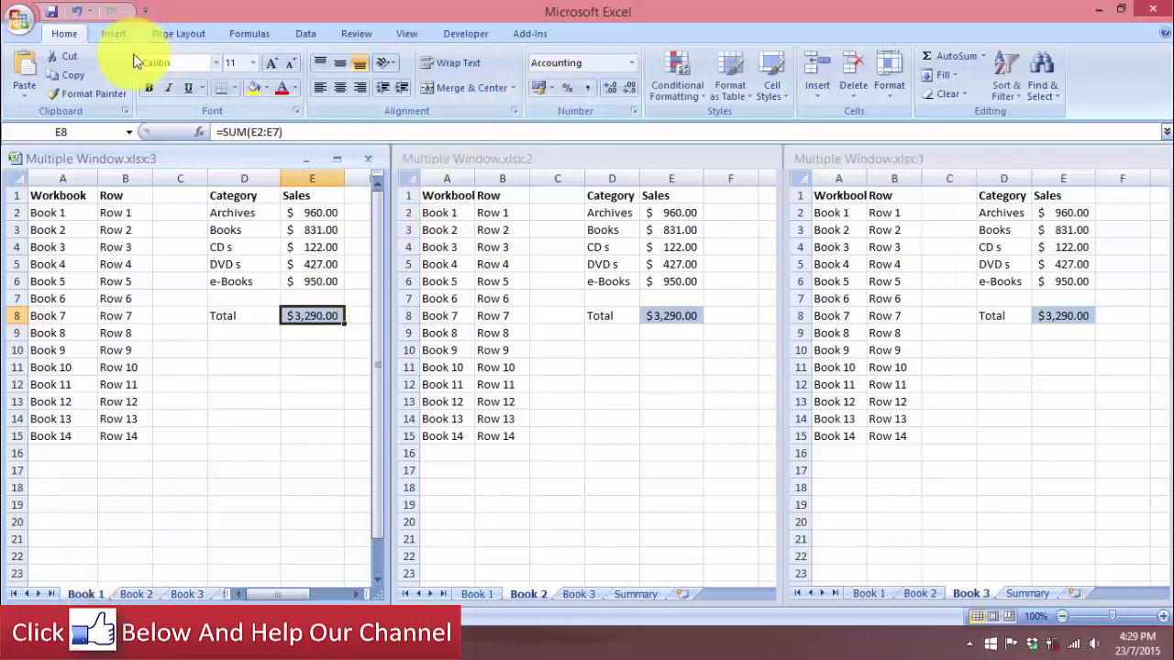
click(76, 12)
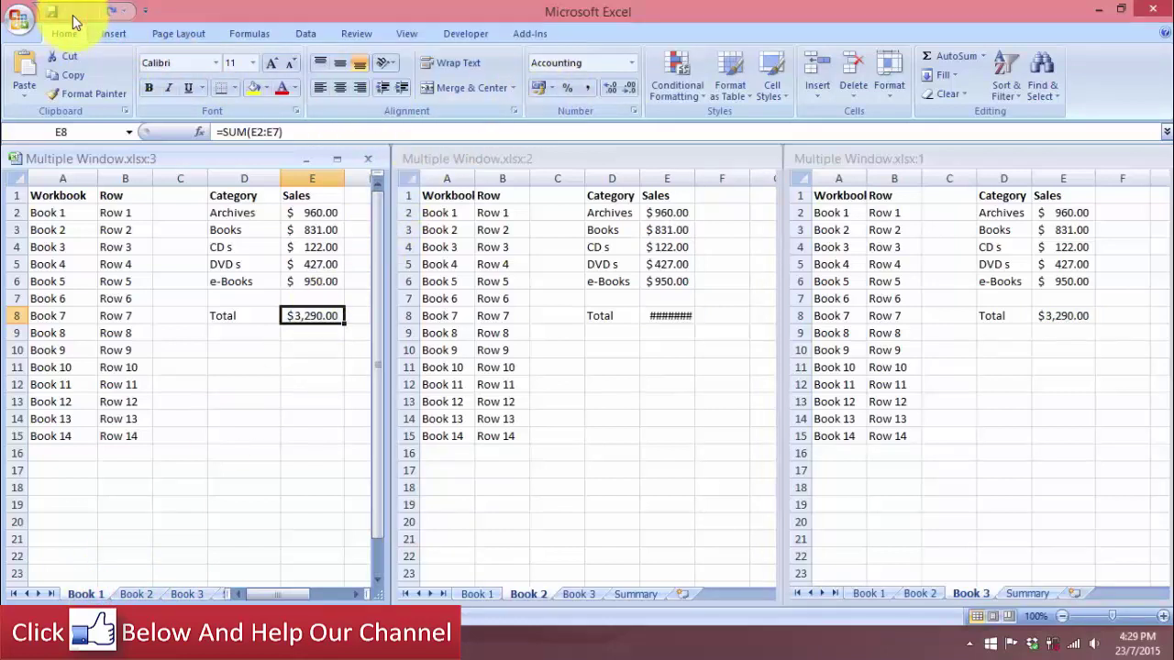
click(677, 171)
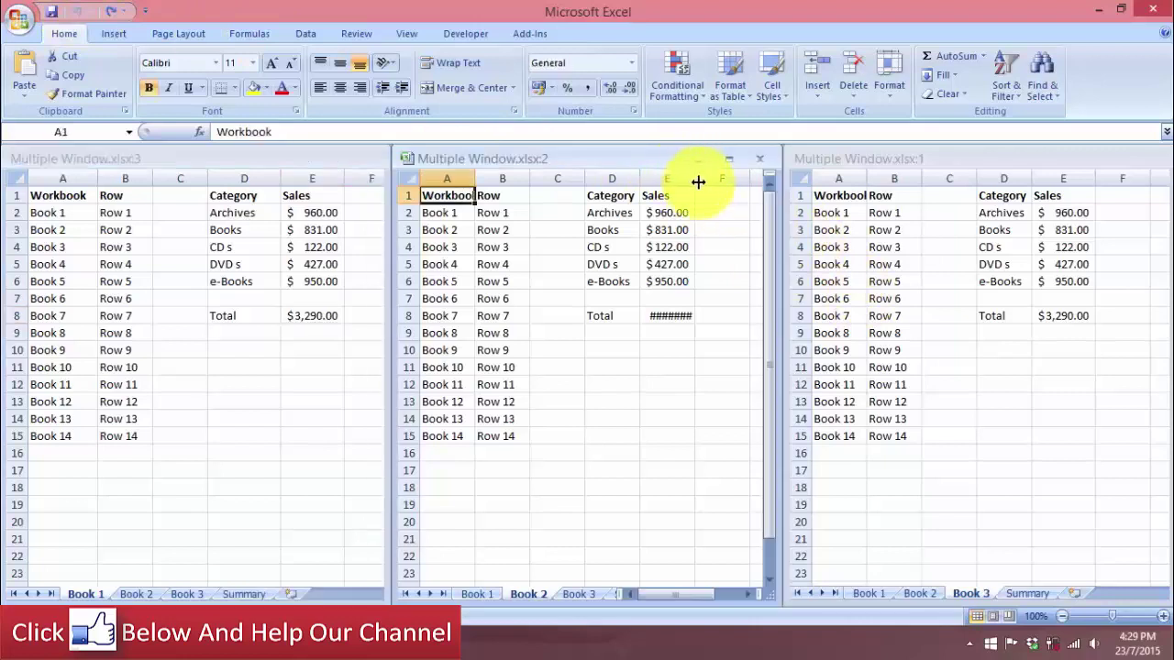
drag(696, 179, 704, 180)
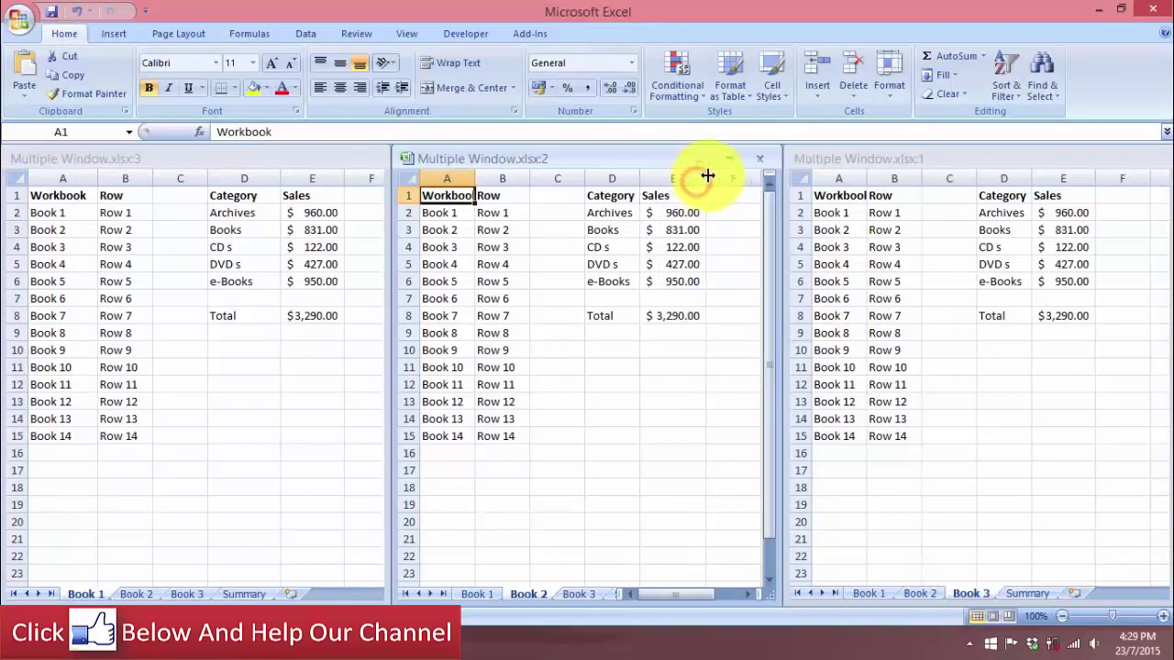
Select a range and scroll in the left window, then reactivate the middle window.
click(251, 159)
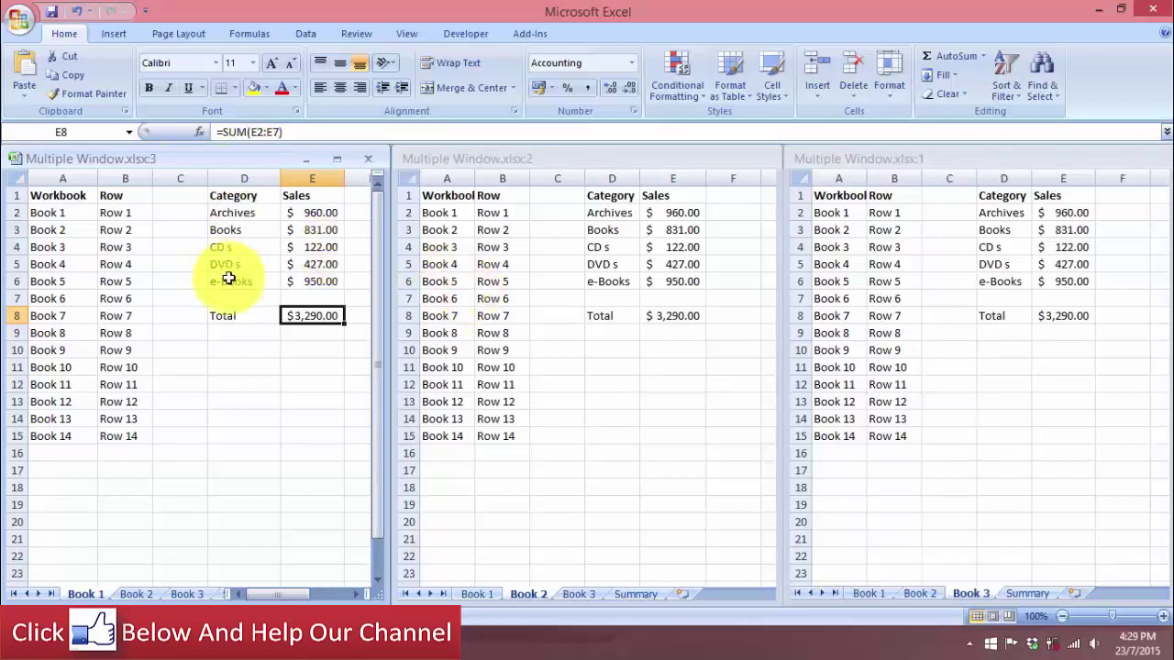
drag(379, 253, 309, 360)
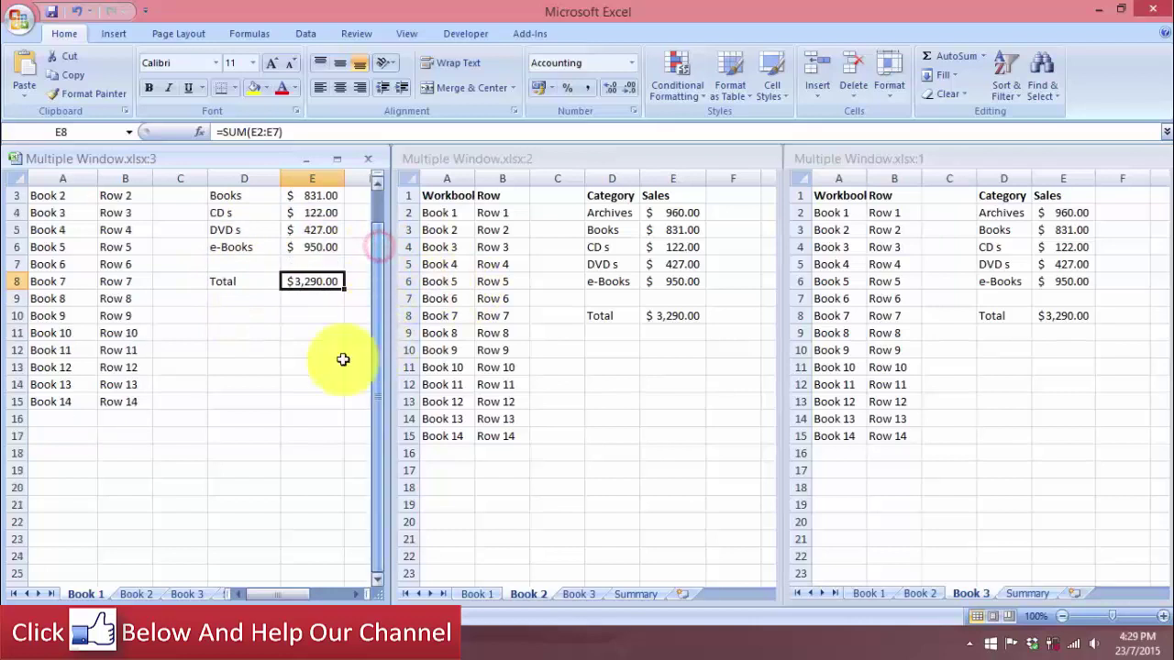
scroll(309, 360, down, 2)
scroll(309, 360, down, 2)
scroll(309, 360, up, 5)
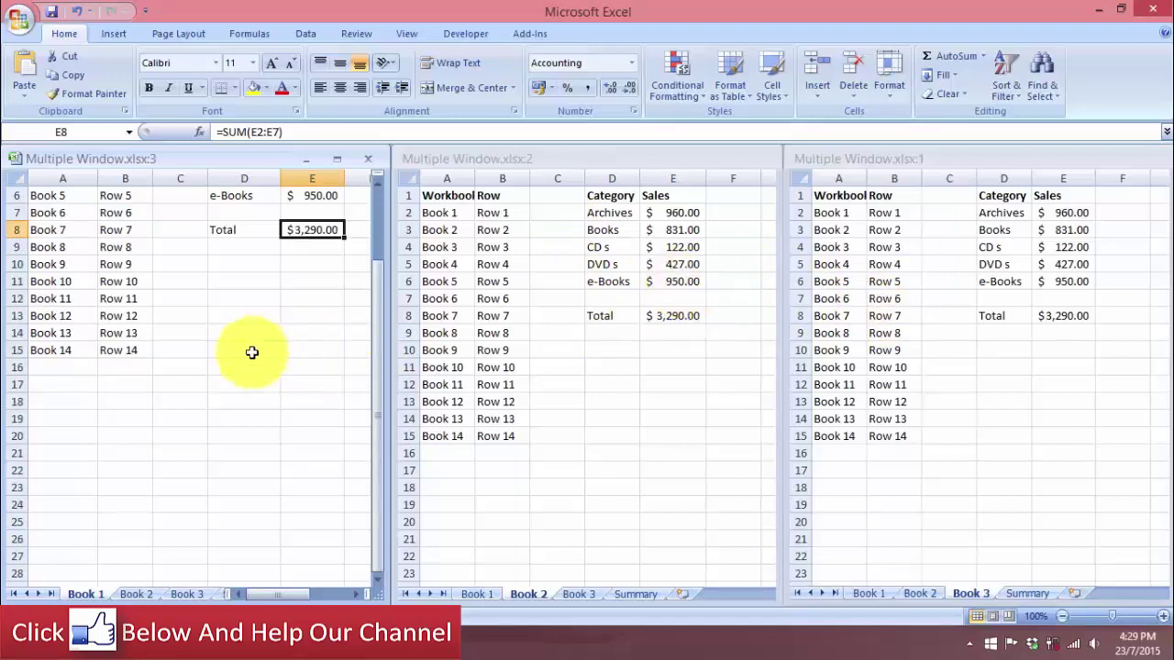
scroll(251, 353, up, 2)
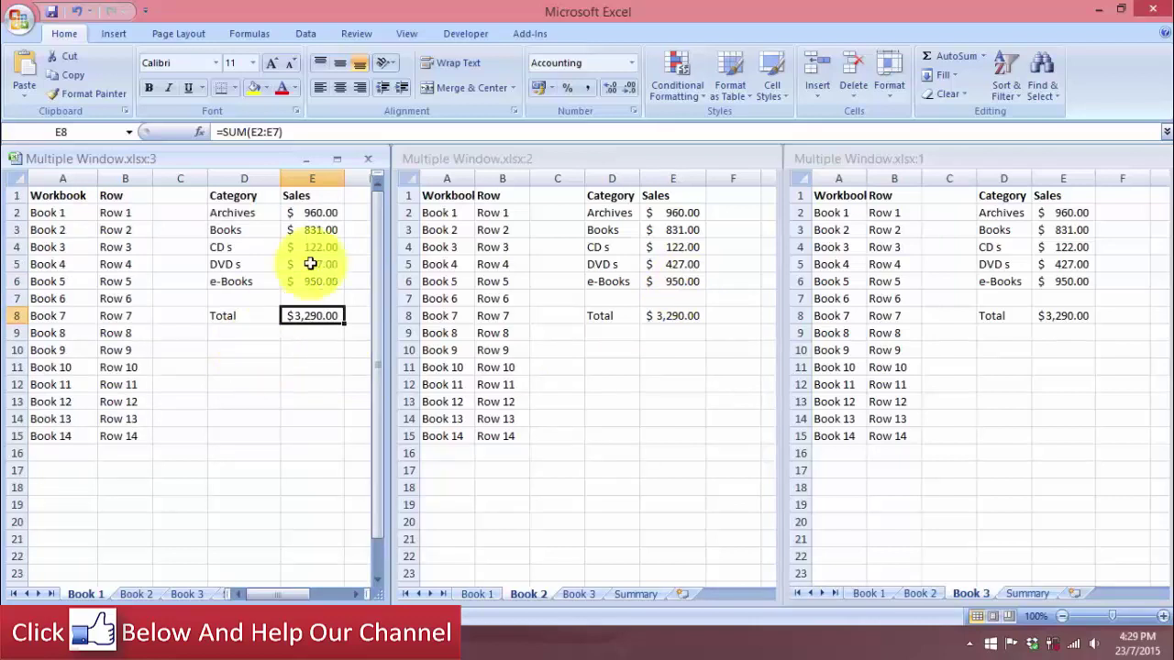
click(748, 161)
Close windows :2 and :1 and maximize the remaining Multiple Window.xlsx window.
click(766, 162)
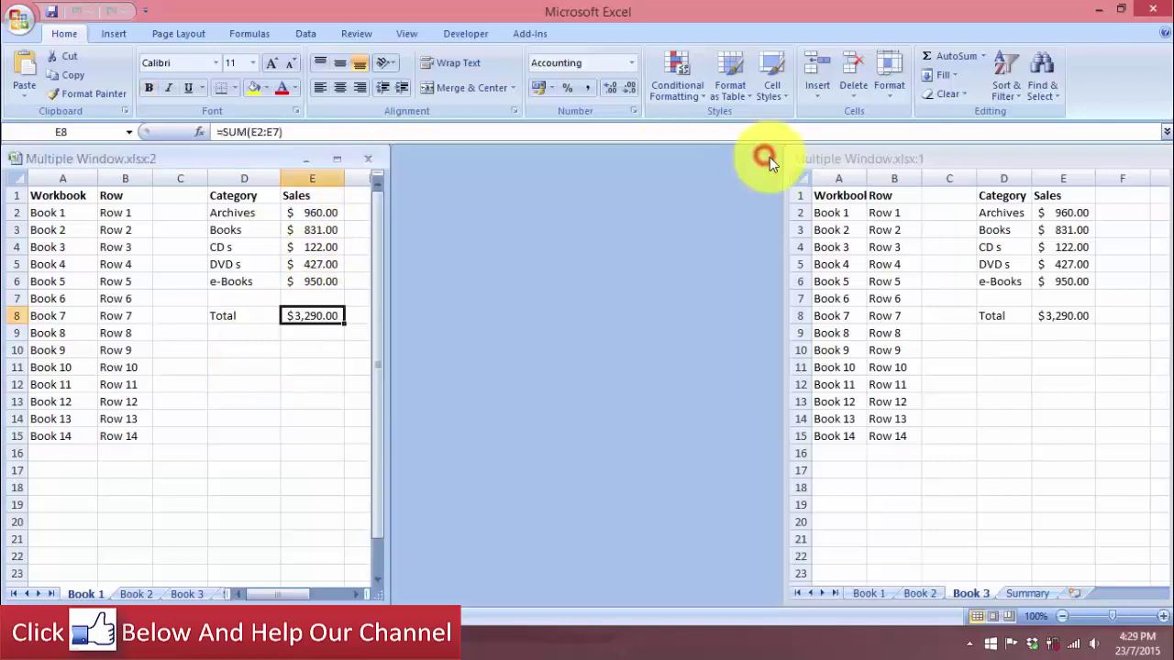
click(957, 163)
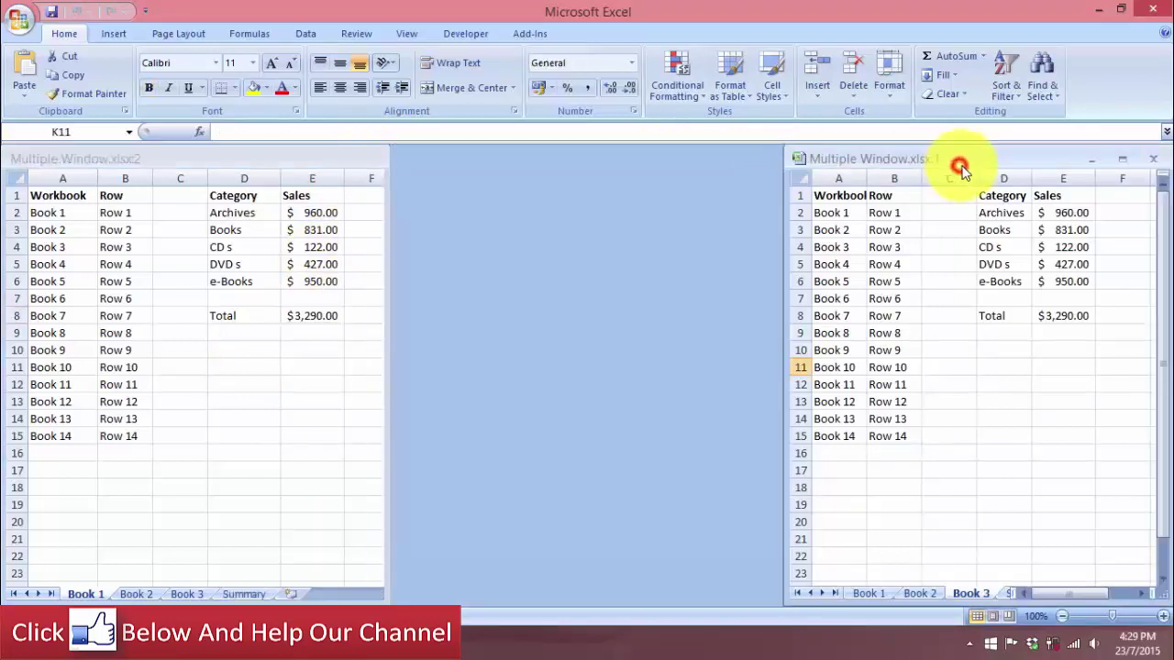
click(1153, 158)
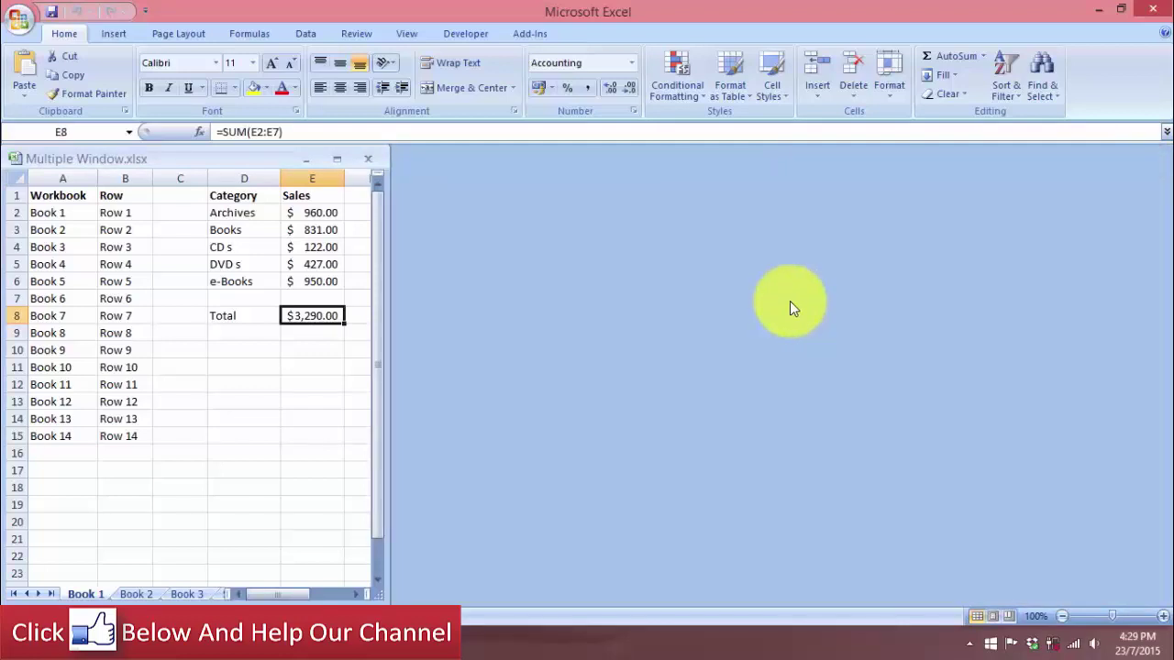
click(336, 159)
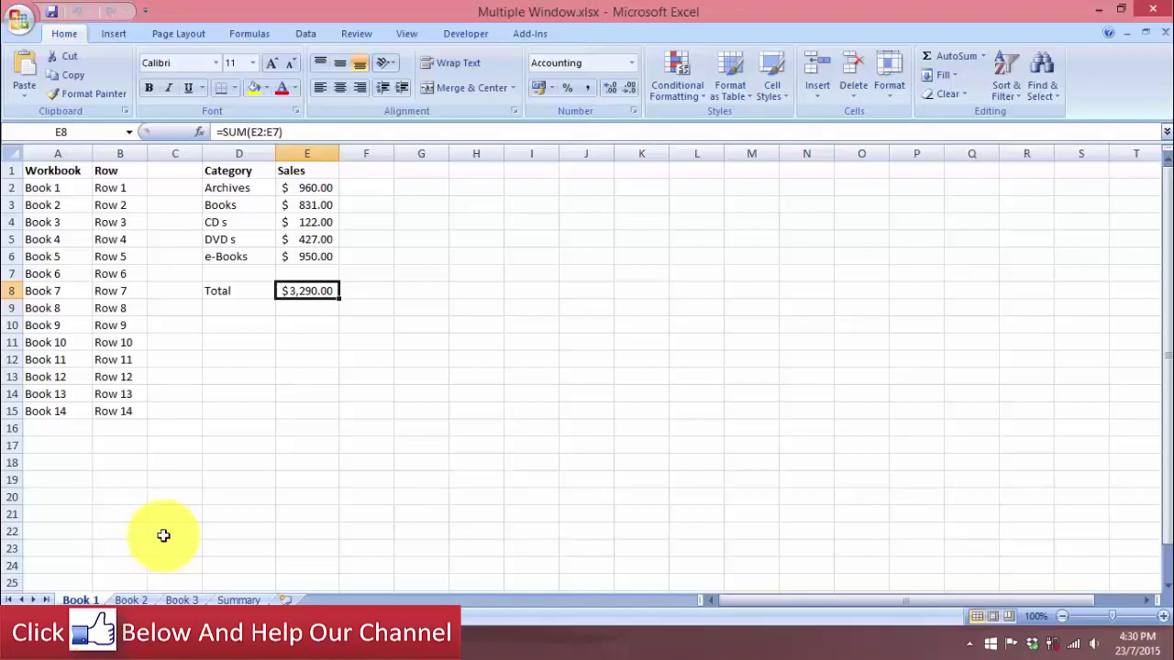
Copy the Category and Sales table D1:E9 from the Book 1 sheet.
click(243, 600)
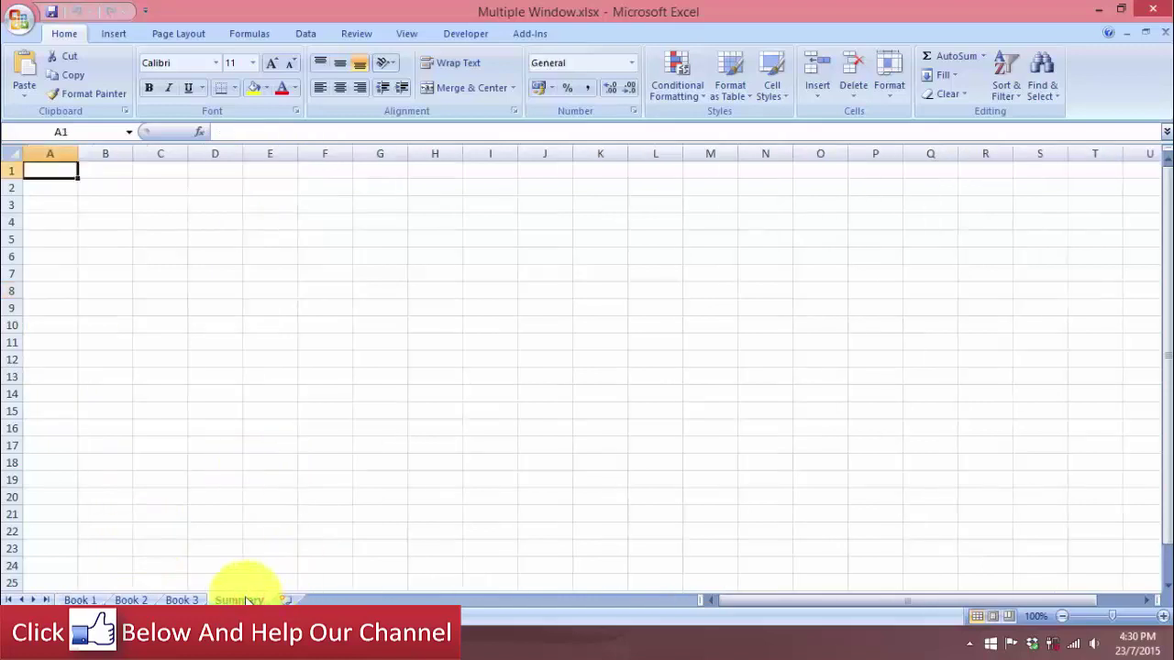
click(83, 600)
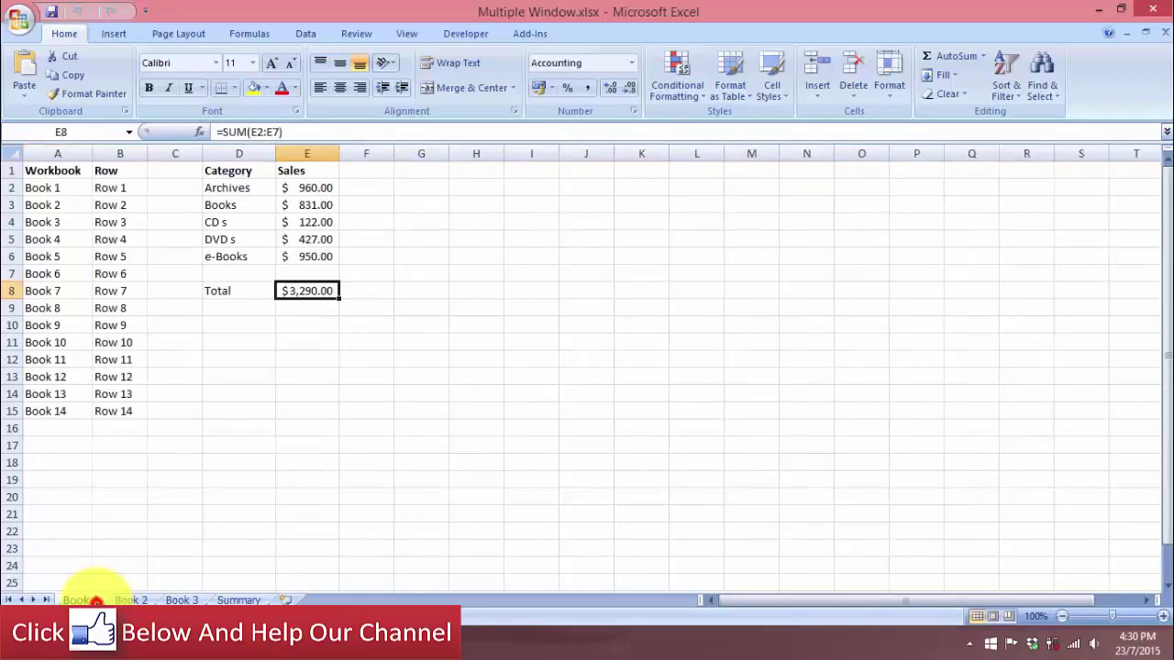
mouse_move(246, 171)
mouse_down()
mouse_move(330, 209)
mouse_move(316, 306)
mouse_up()
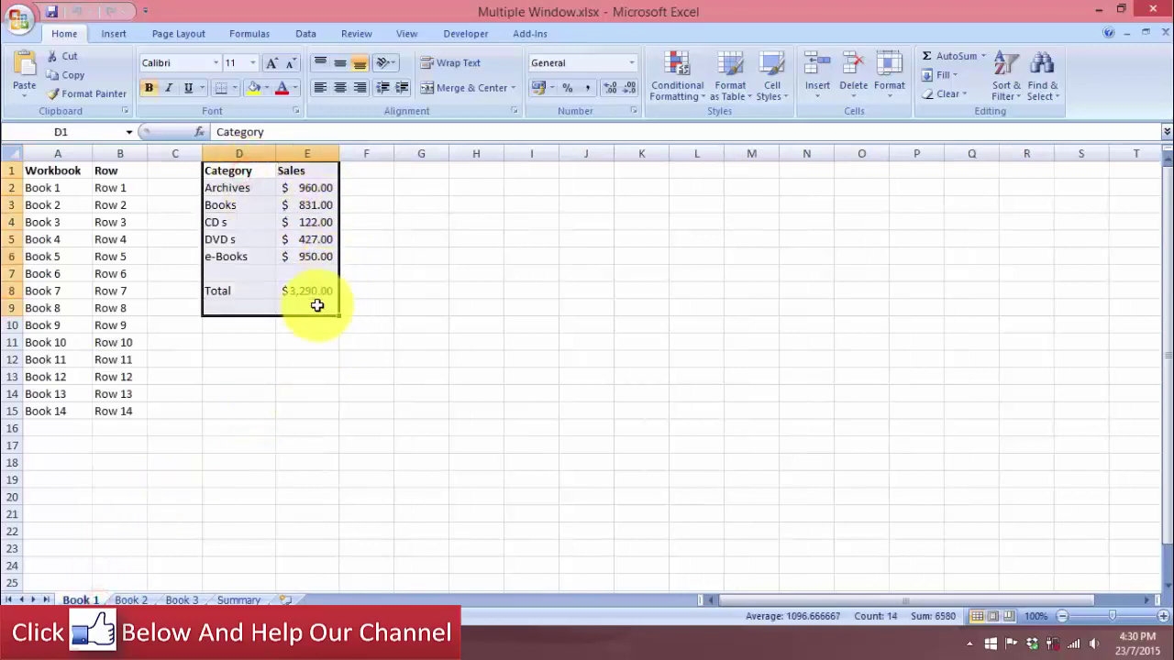
key(ctrl+c)
Paste the table at B2 on Summary and autofit column C to show $3,290.00.
click(234, 600)
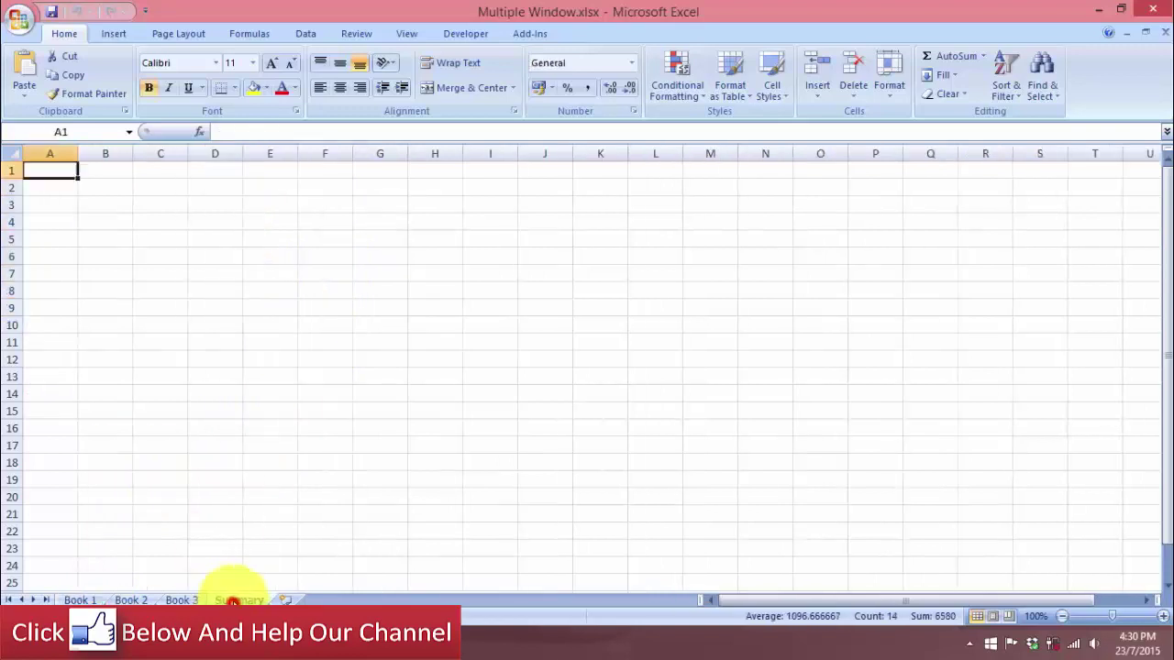
click(84, 187)
key(ctrl+v)
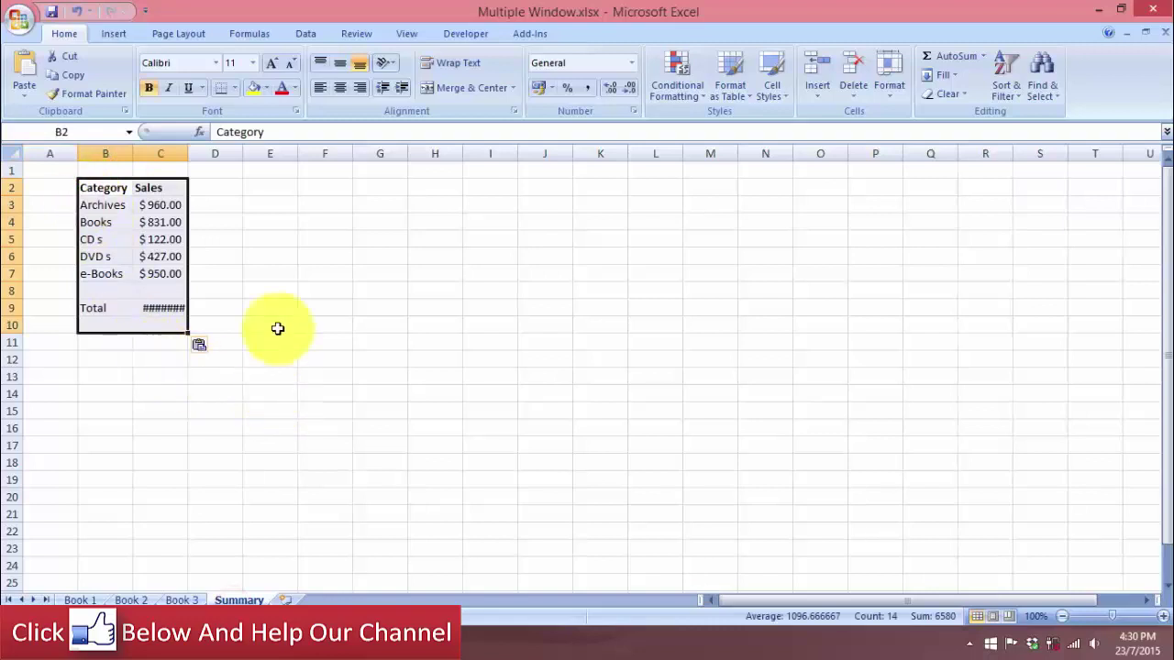
double_click(189, 155)
click(346, 345)
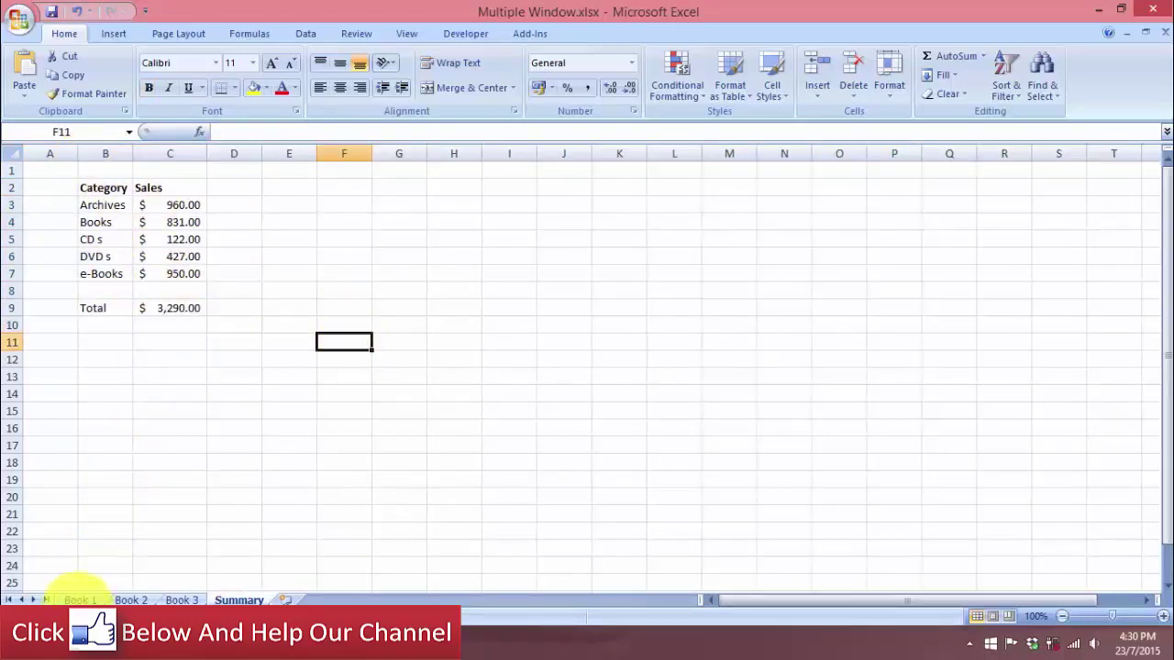
click(78, 600)
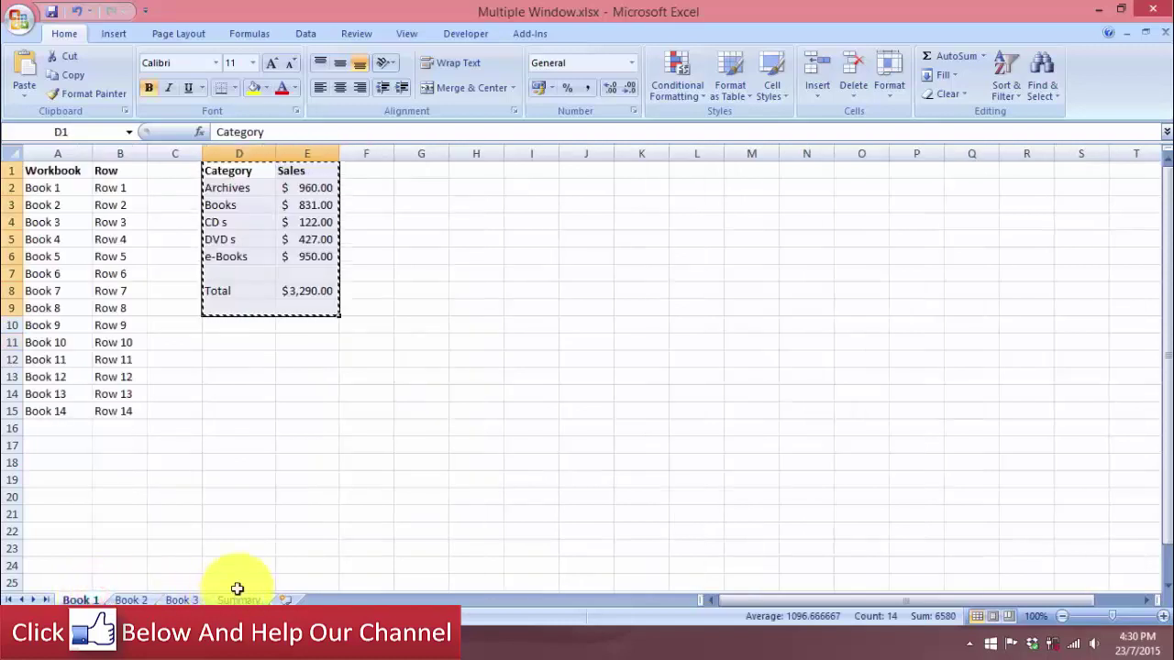
click(237, 501)
click(240, 600)
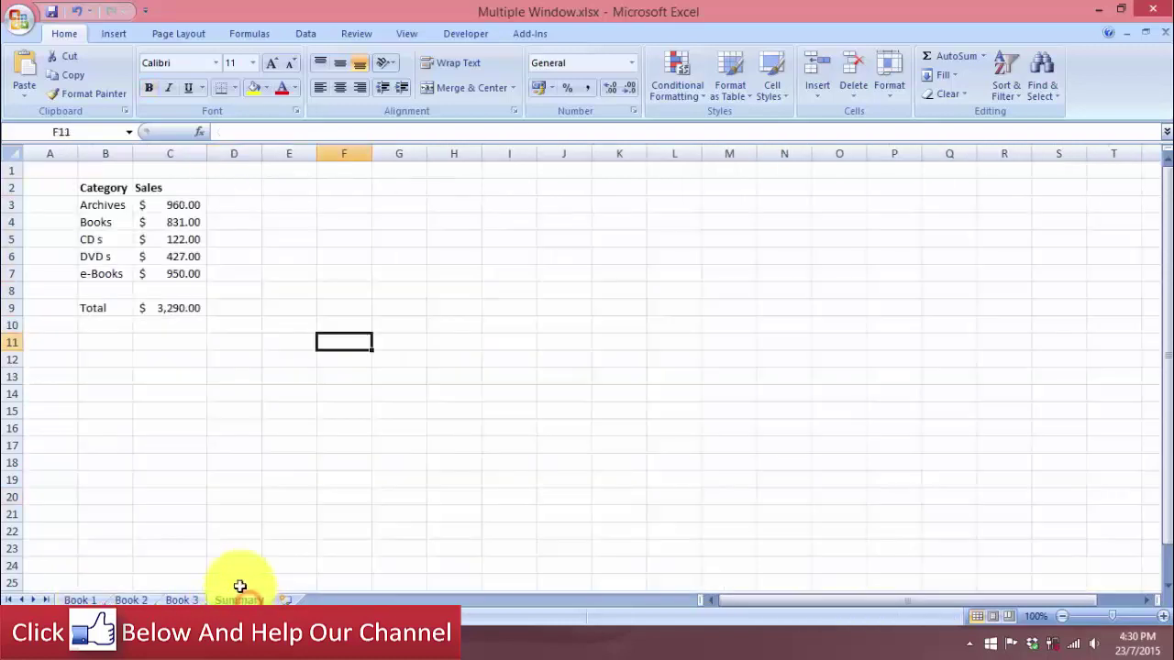
Open a second window of Multiple Window.xlsx and view both windows side by side.
click(407, 33)
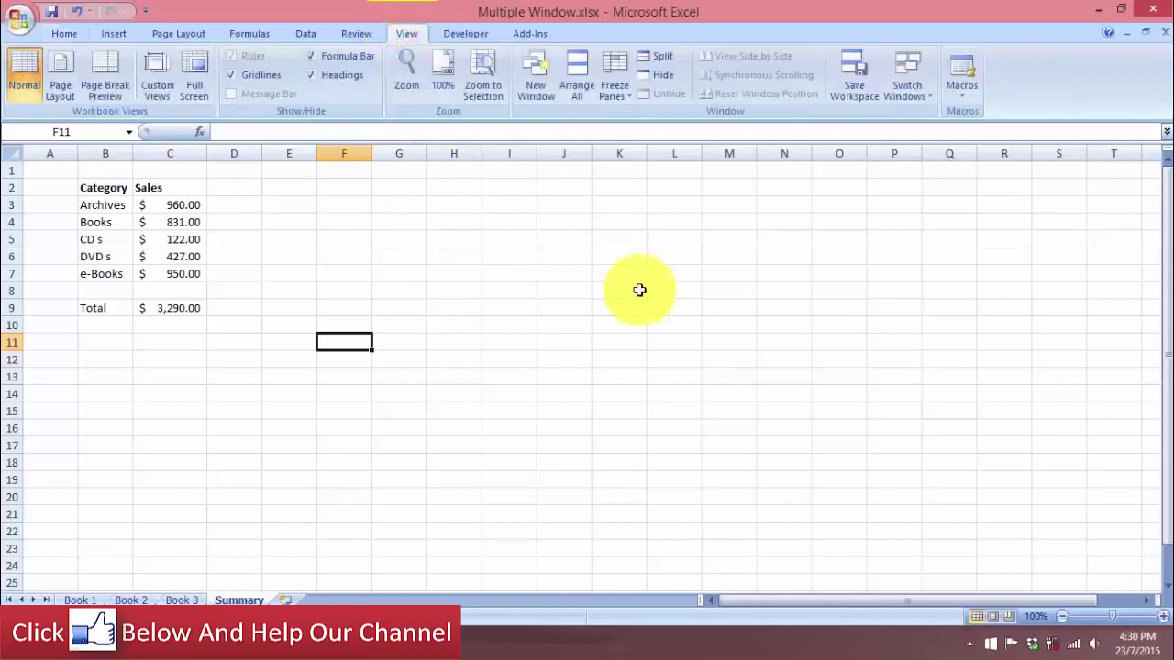
click(541, 99)
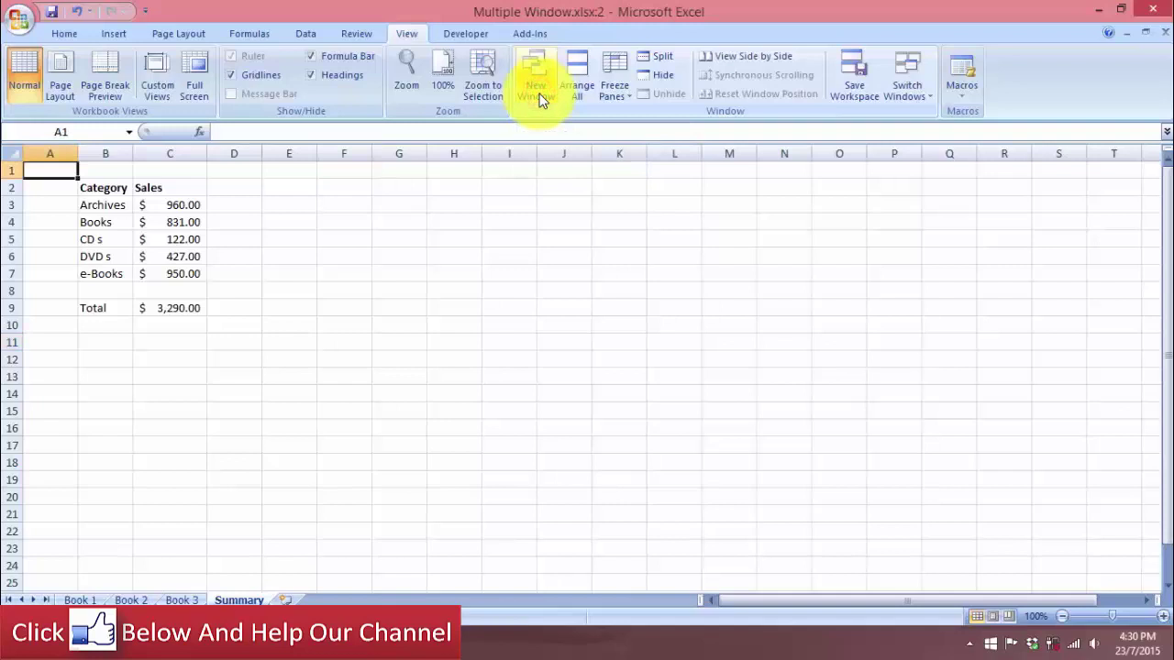
click(766, 61)
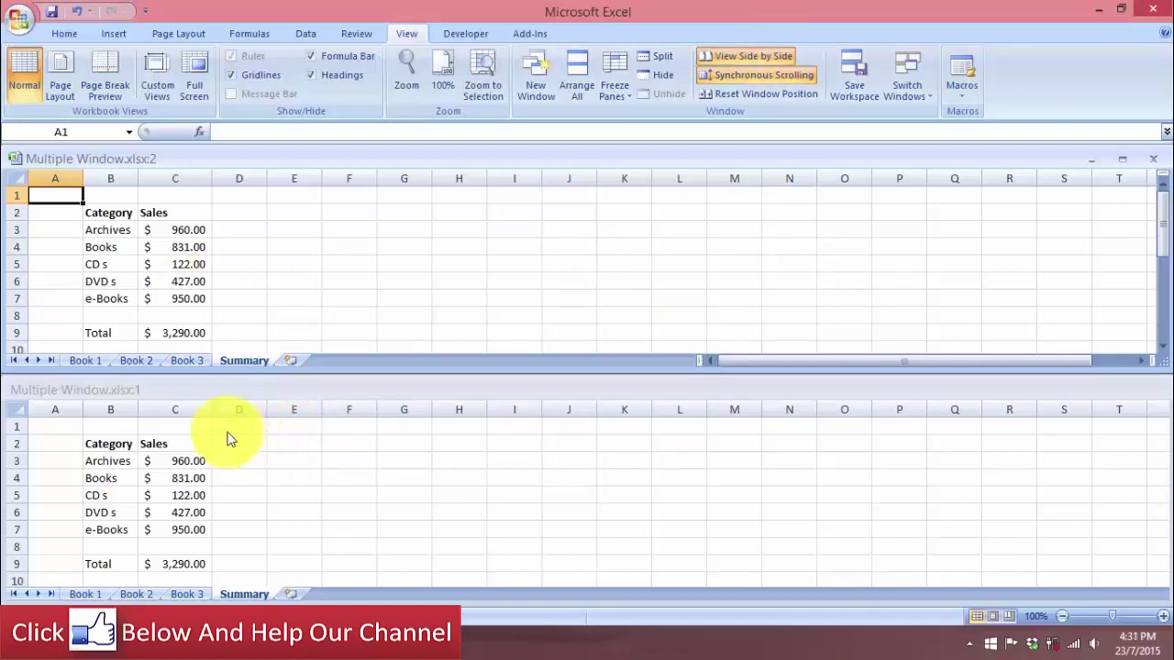
Arrange the two workbook windows vertically using Arrange All with the Vertical option.
click(574, 81)
click(541, 308)
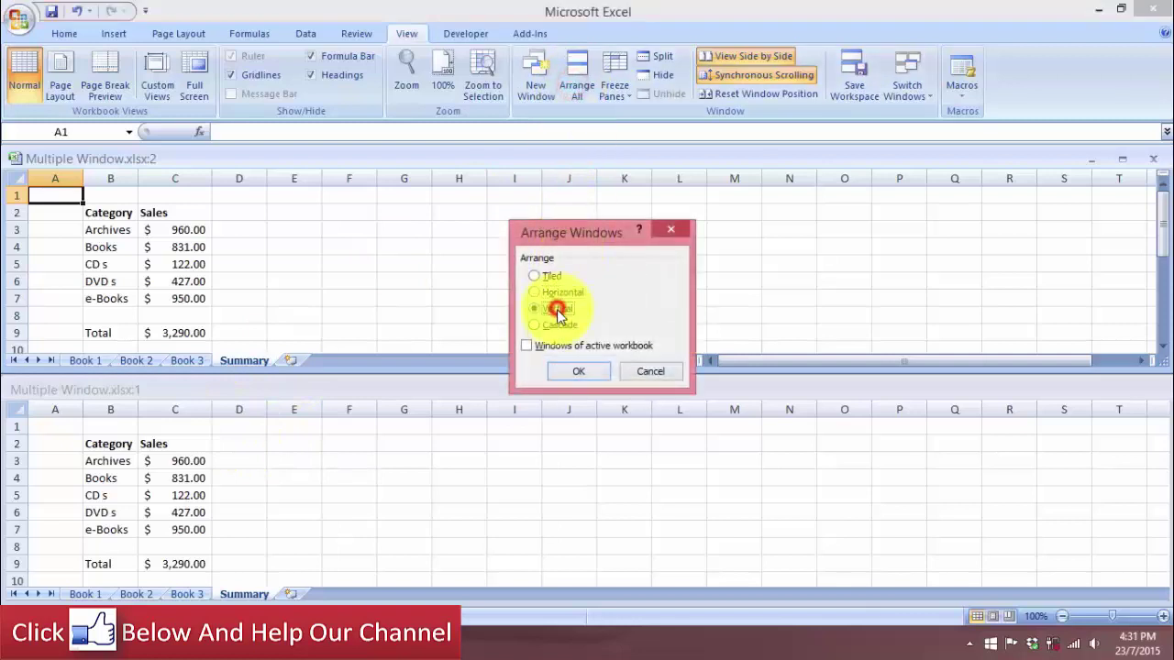
click(568, 372)
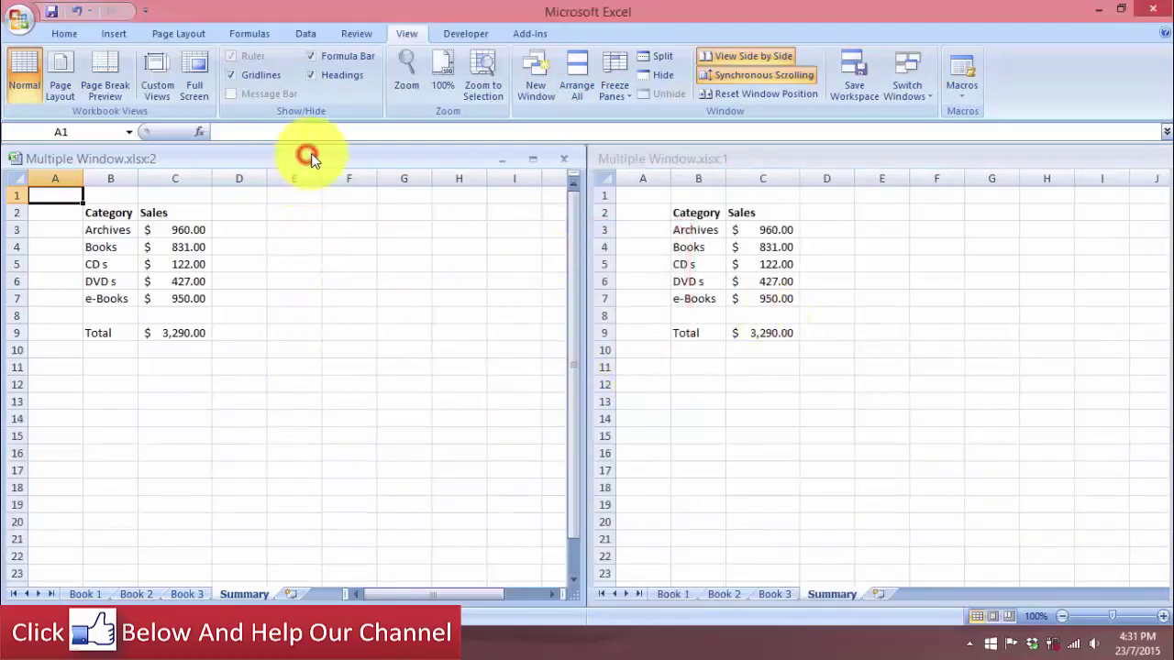
Select cell C17 in the right window, then show the Book 1 sheet in the left window.
click(654, 155)
click(777, 470)
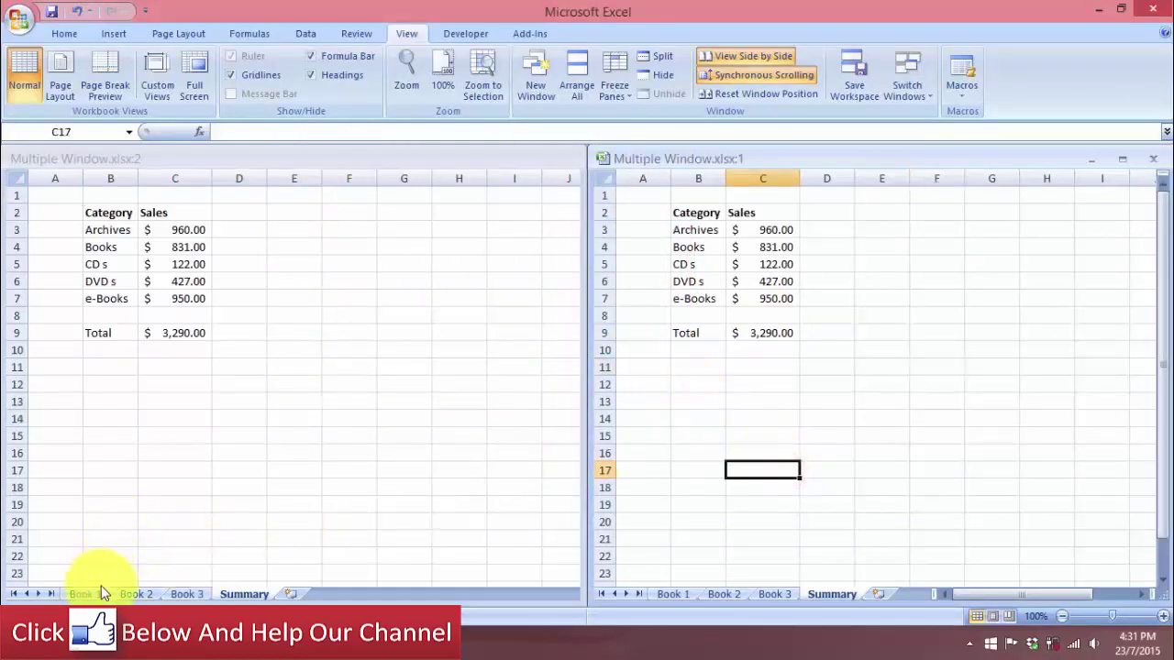
click(117, 490)
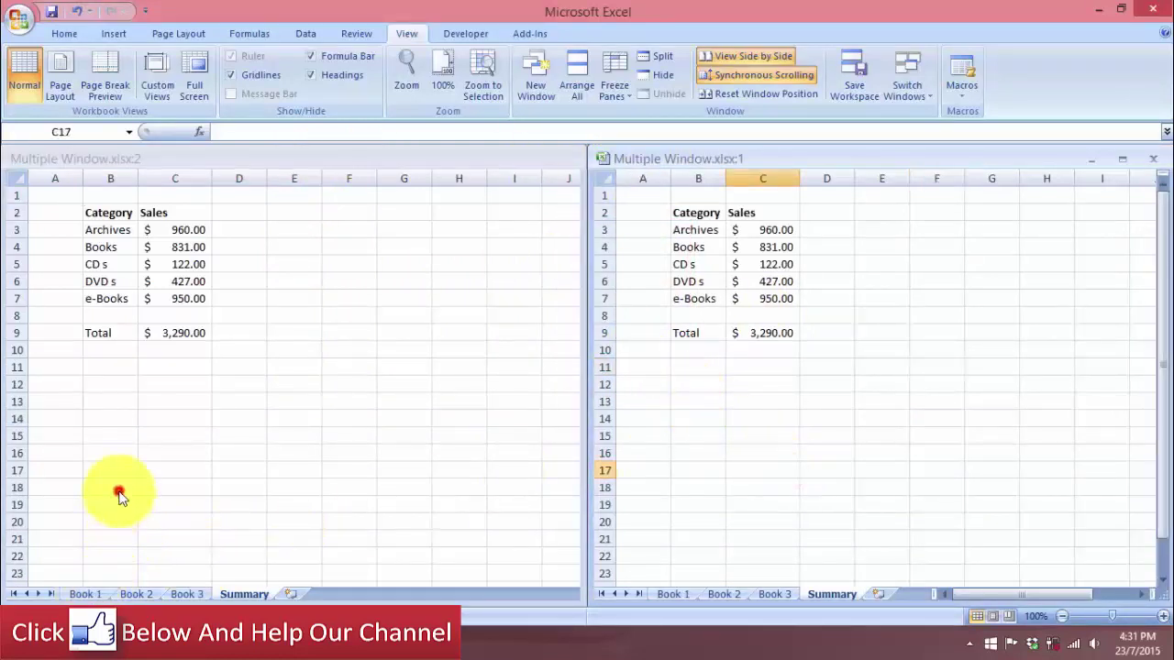
click(85, 595)
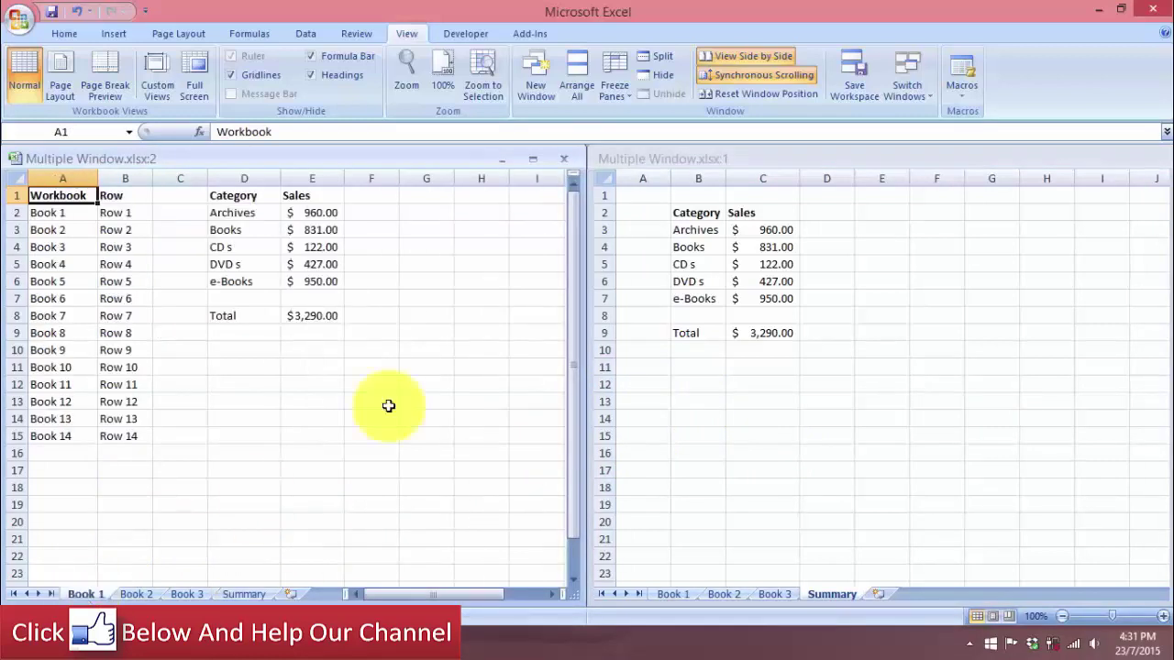
Rearrange the windows with the Horizontal option and make the lower Summary window active.
click(579, 91)
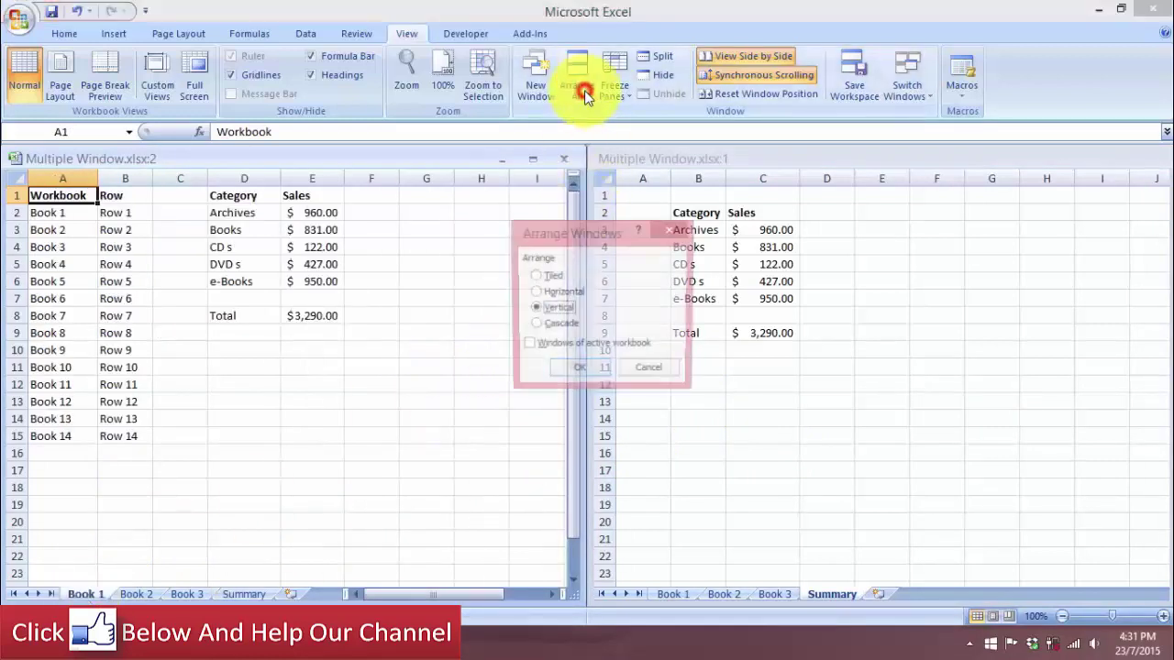
click(550, 292)
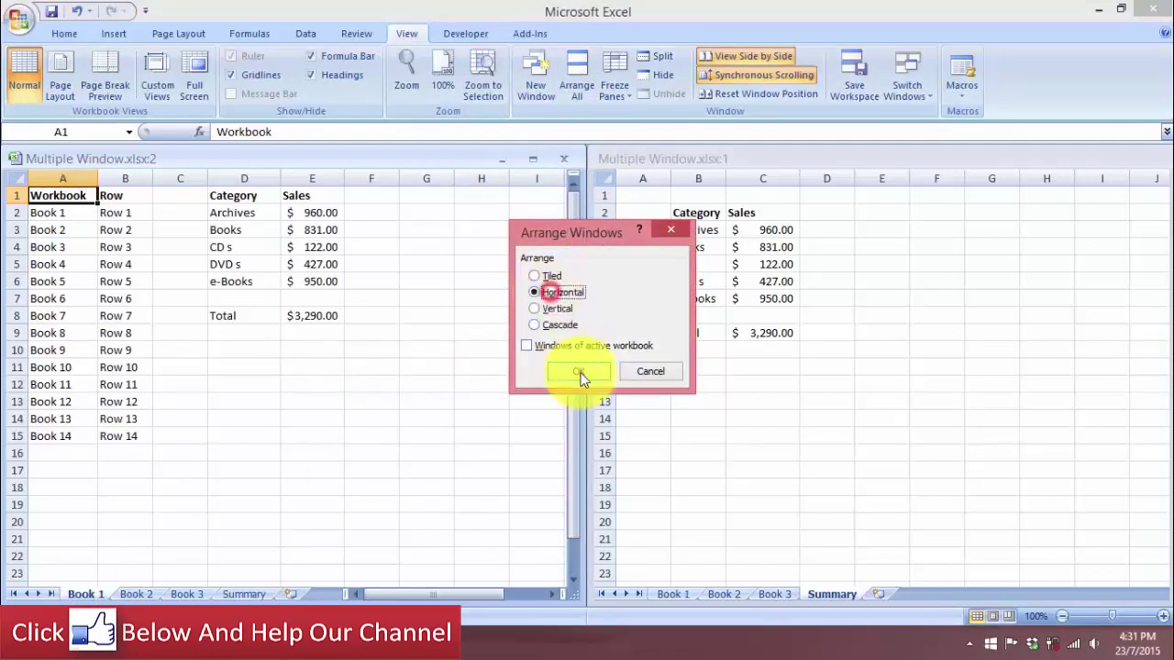
click(579, 372)
click(333, 158)
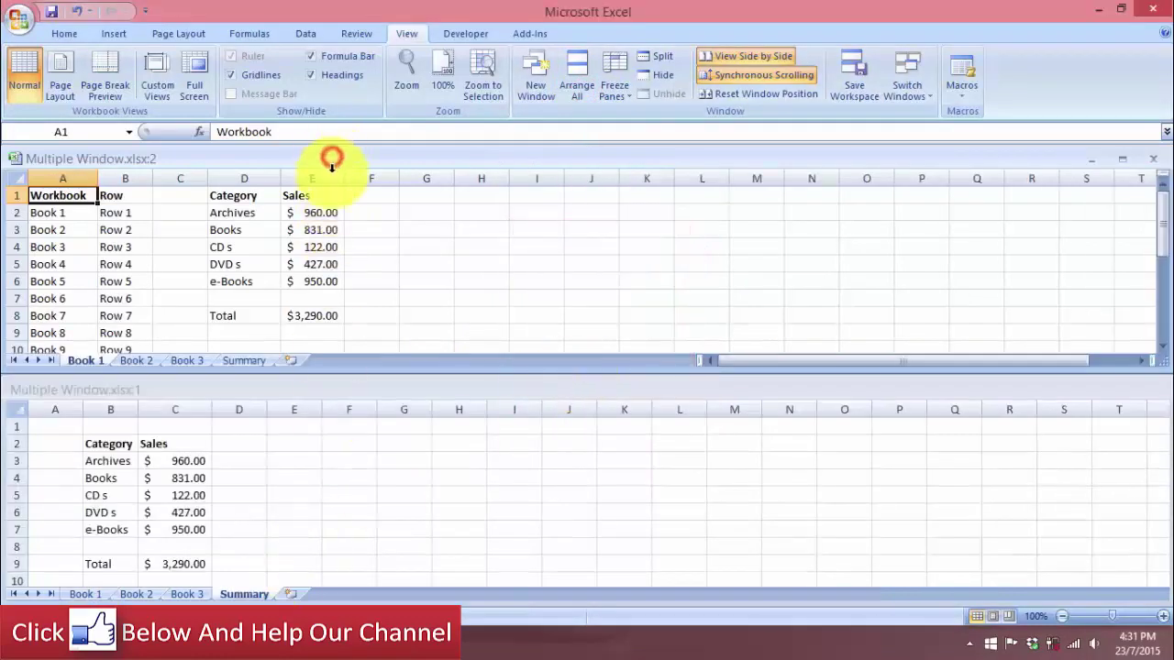
click(263, 386)
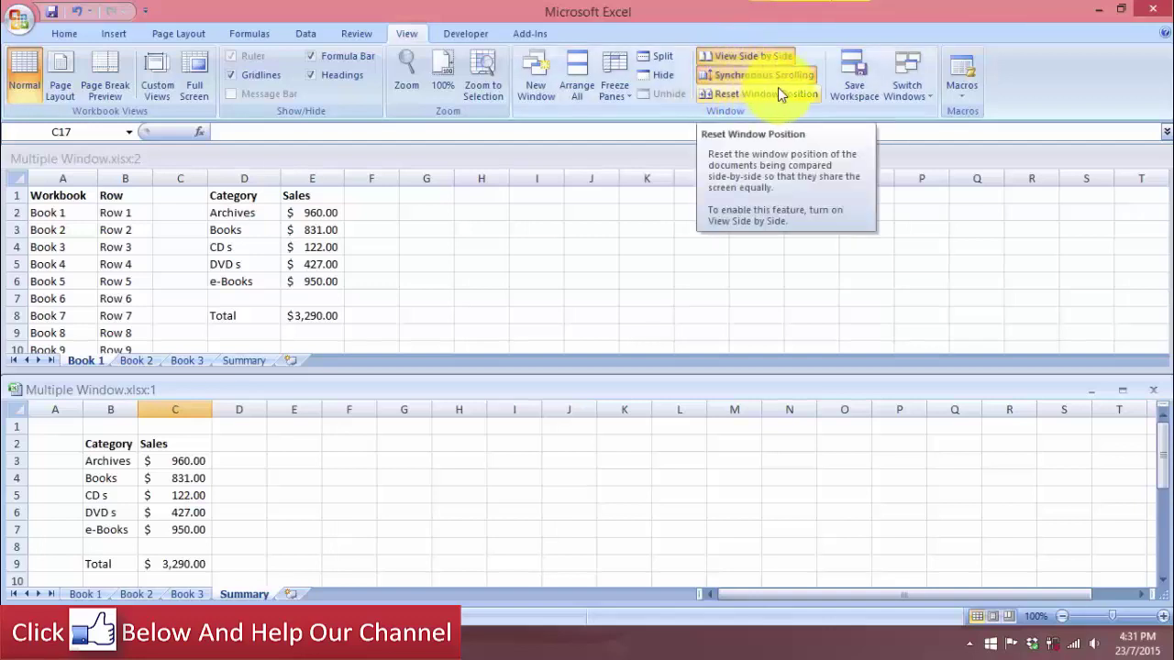
Scroll up and down to check that both windows scroll together.
drag(1162, 456, 1163, 470)
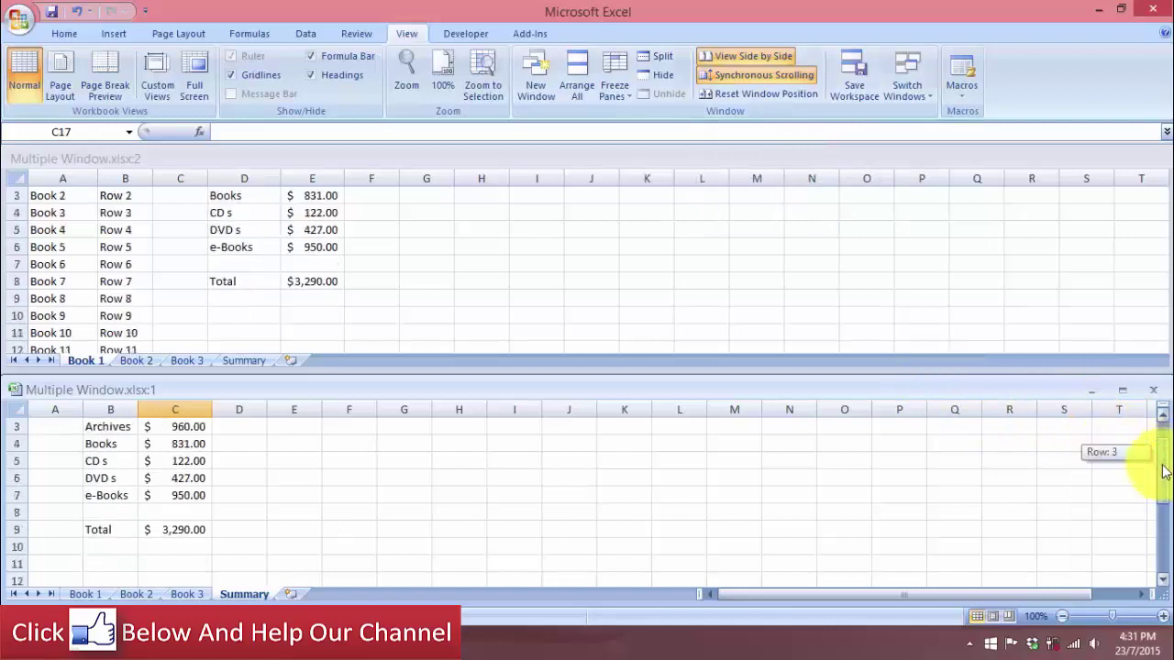
scroll(1130, 475, down, 2)
scroll(1130, 475, down, 1)
scroll(1129, 475, up, 1)
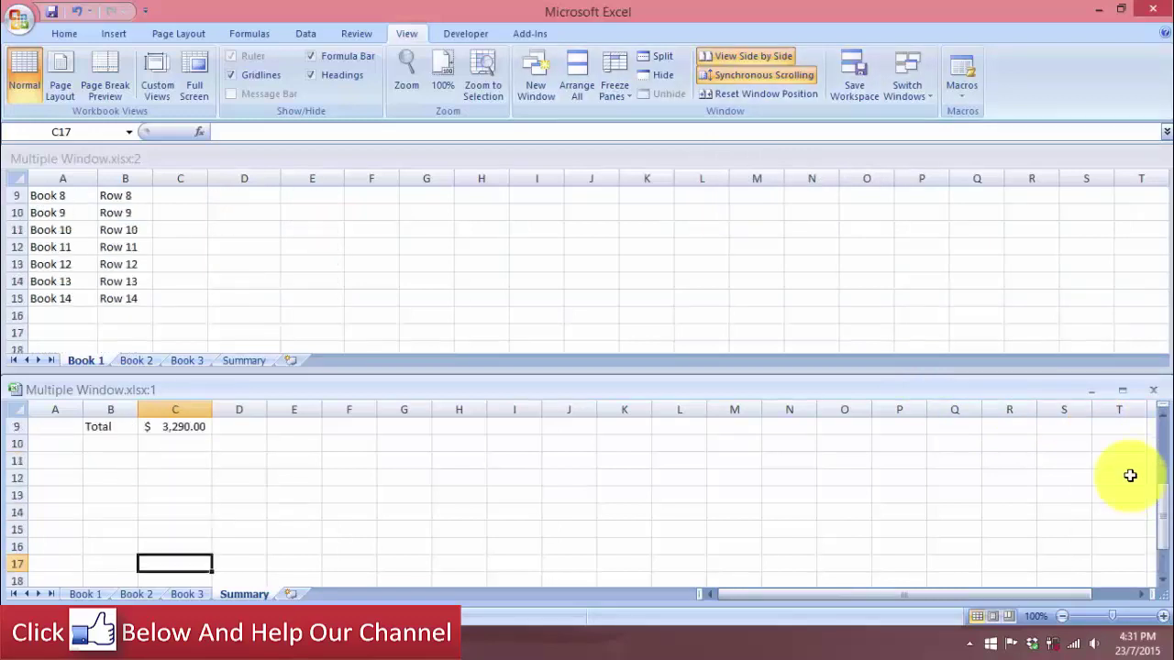
scroll(1130, 475, up, 3)
scroll(1129, 475, down, 1)
scroll(1130, 476, down, 1)
scroll(1130, 475, down, 3)
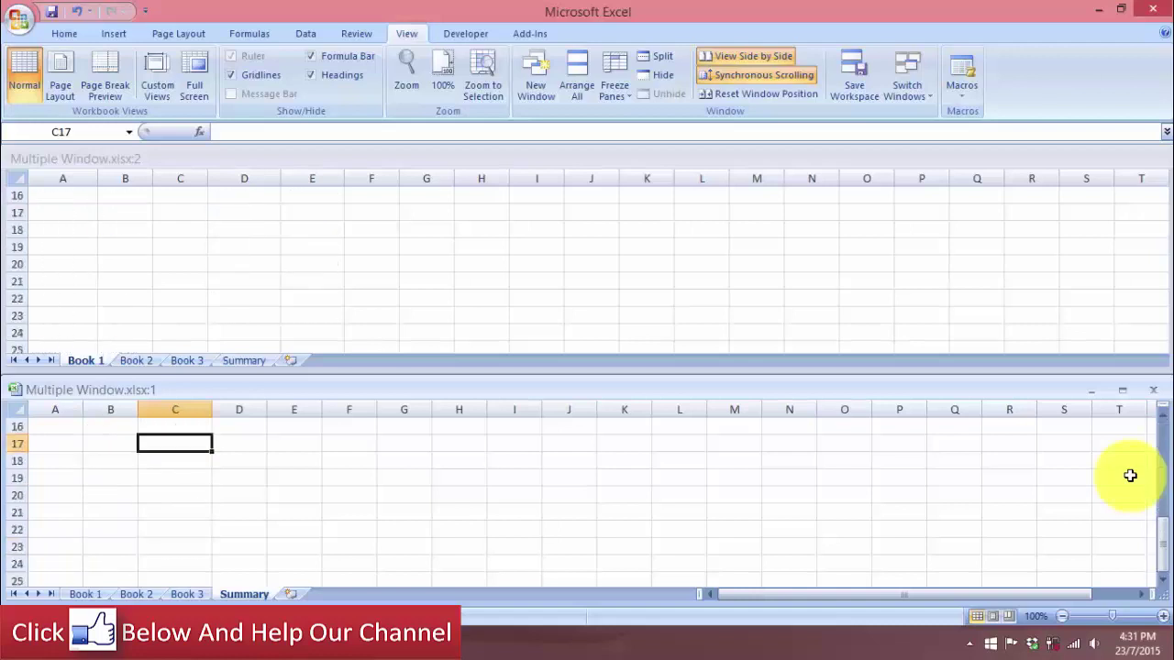
scroll(1130, 475, up, 2)
scroll(1130, 475, up, 3)
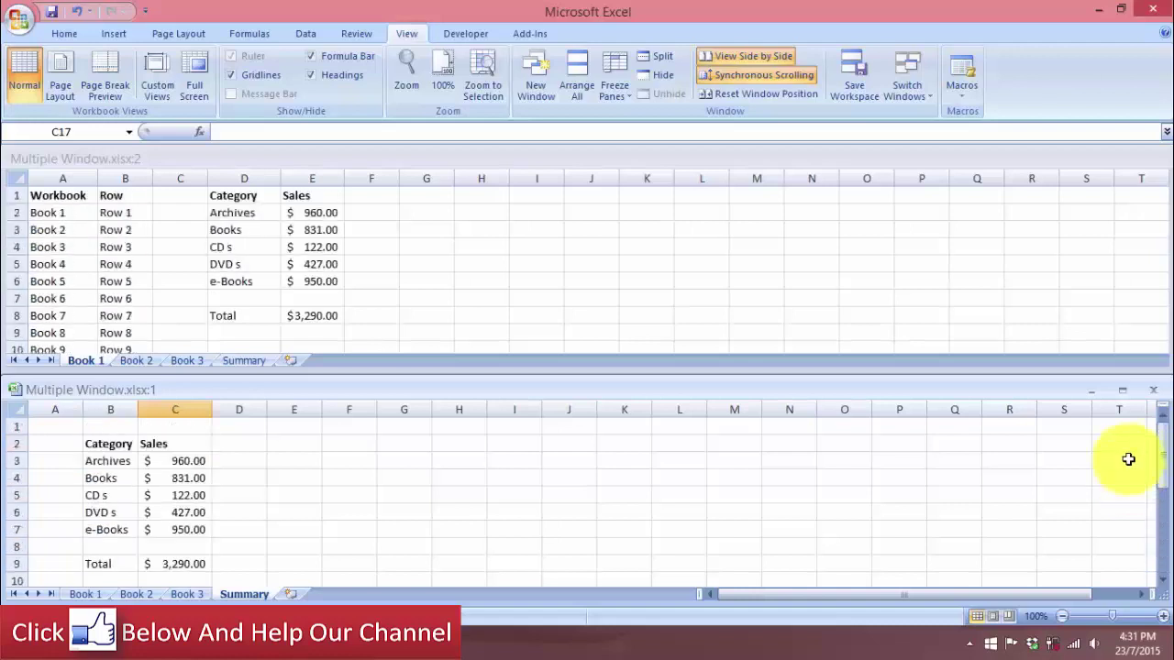
Turn off Synchronous Scrolling and confirm the lower Summary window scrolls independently.
click(819, 81)
scroll(944, 474, down, 2)
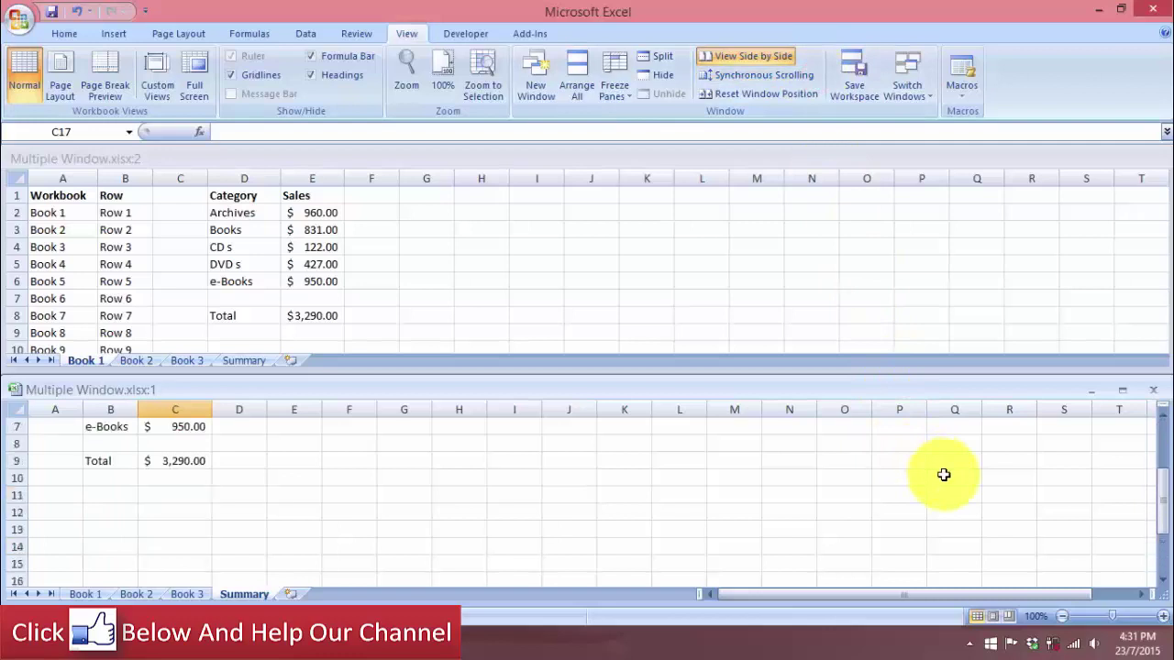
scroll(944, 474, up, 2)
scroll(932, 495, down, 2)
scroll(931, 501, down, 1)
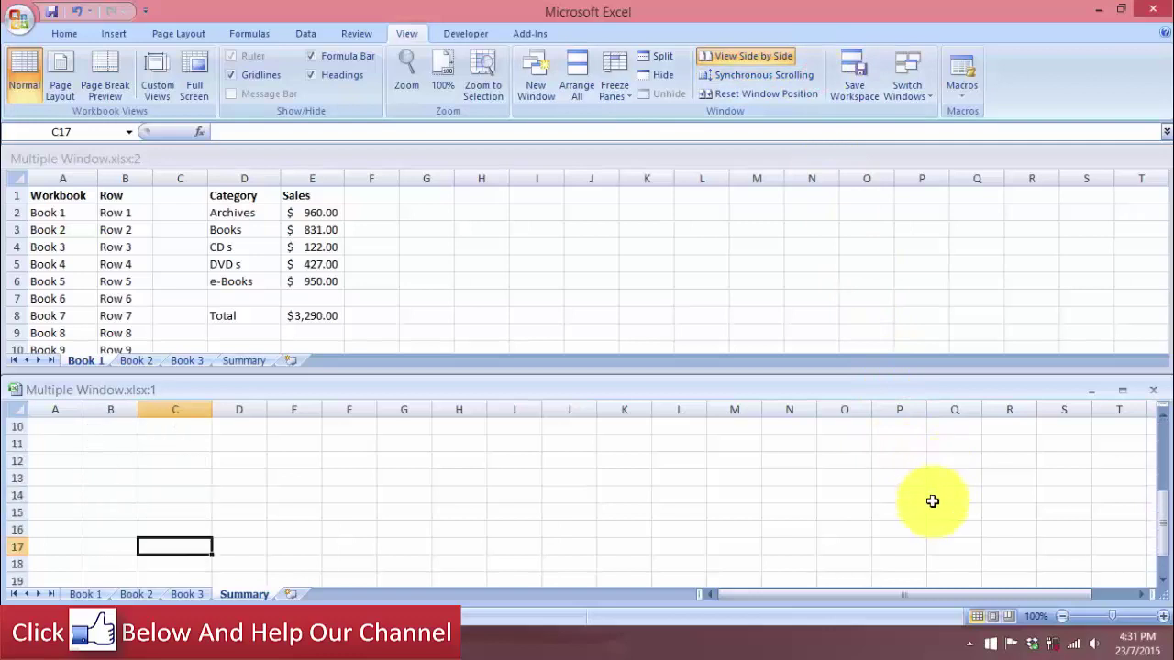
scroll(931, 501, up, 3)
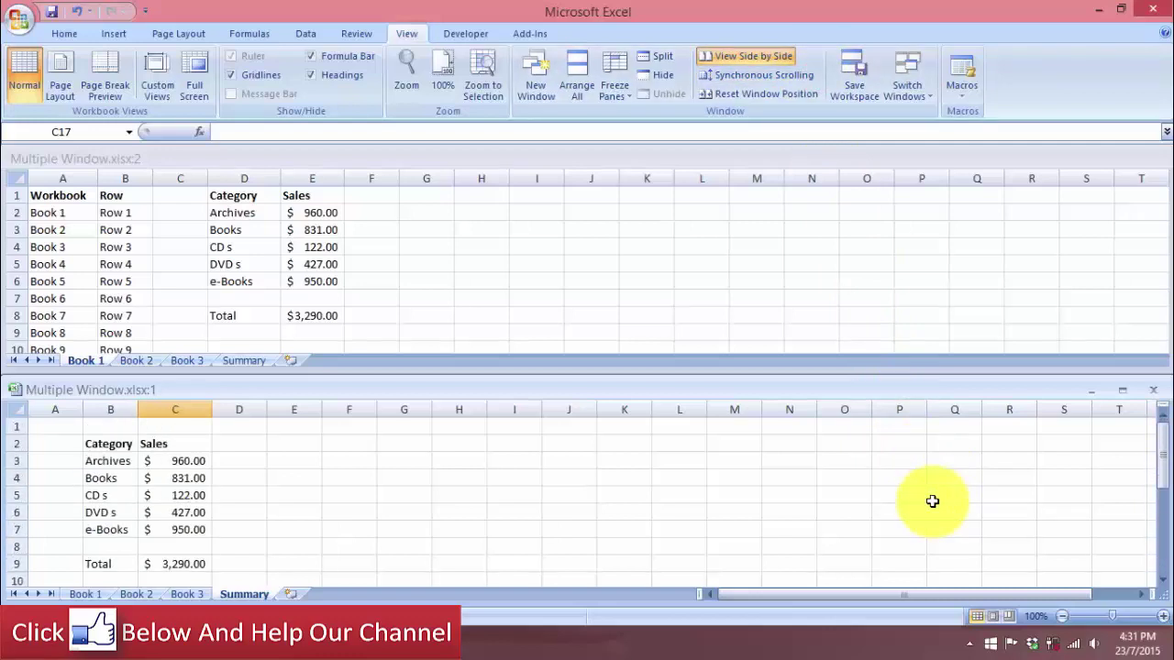
Turn Synchronous Scrolling back on and select the lower window.
click(764, 75)
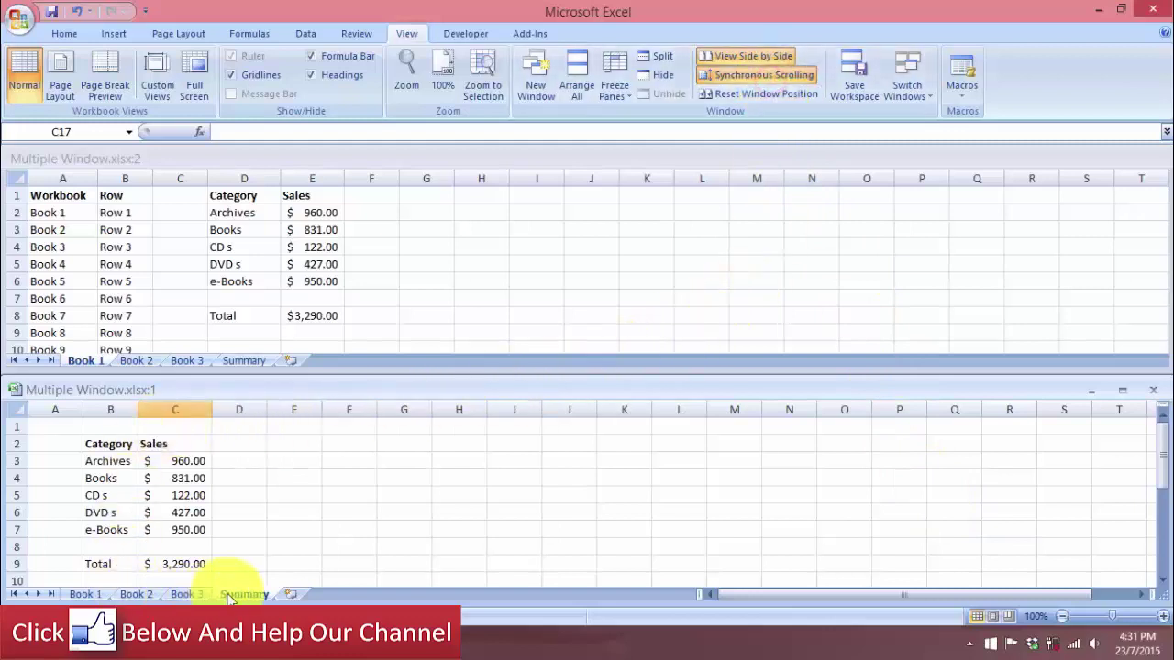
click(239, 383)
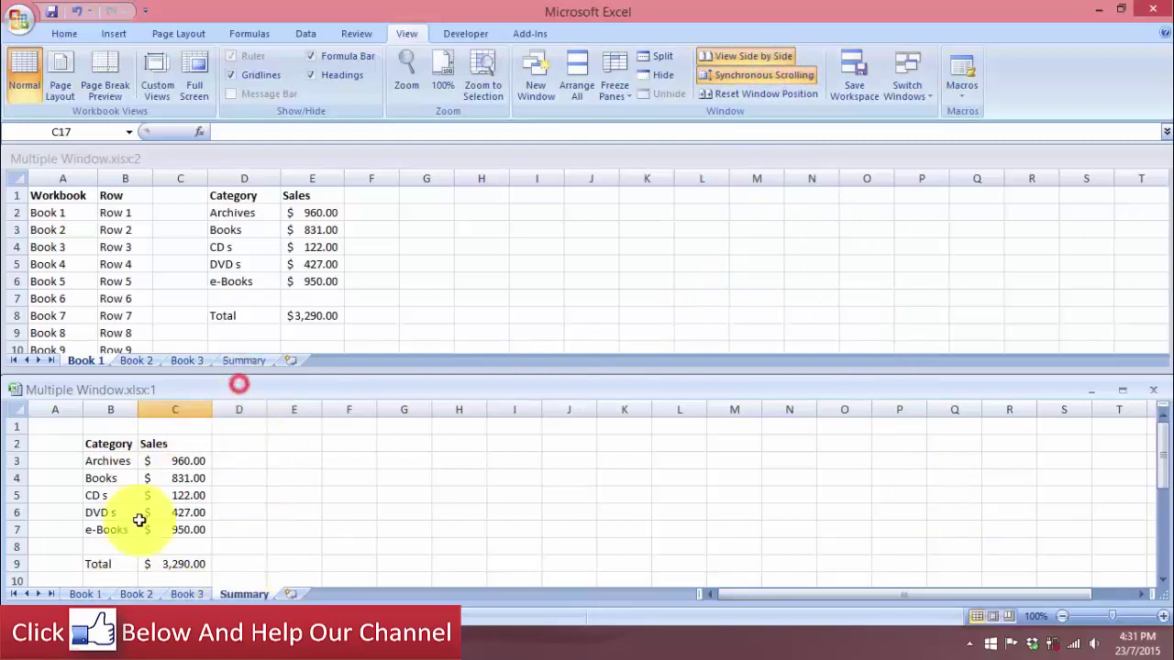
click(231, 388)
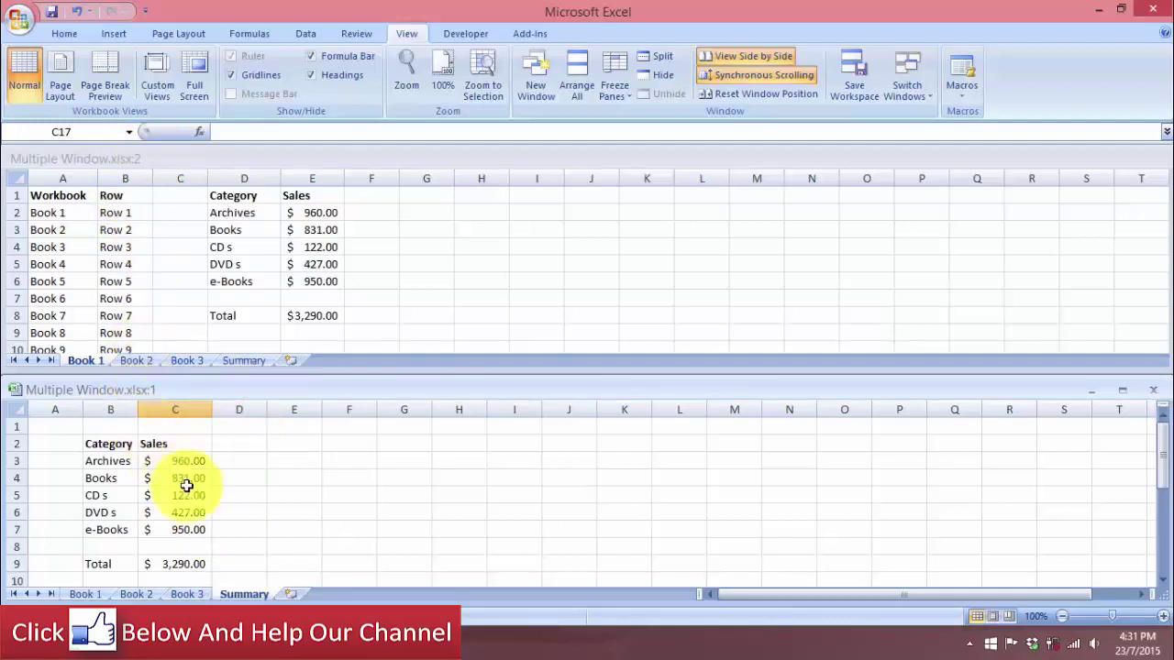
Activate the Book 1 window, then the Summary window, and apply Reset Window Position.
click(99, 165)
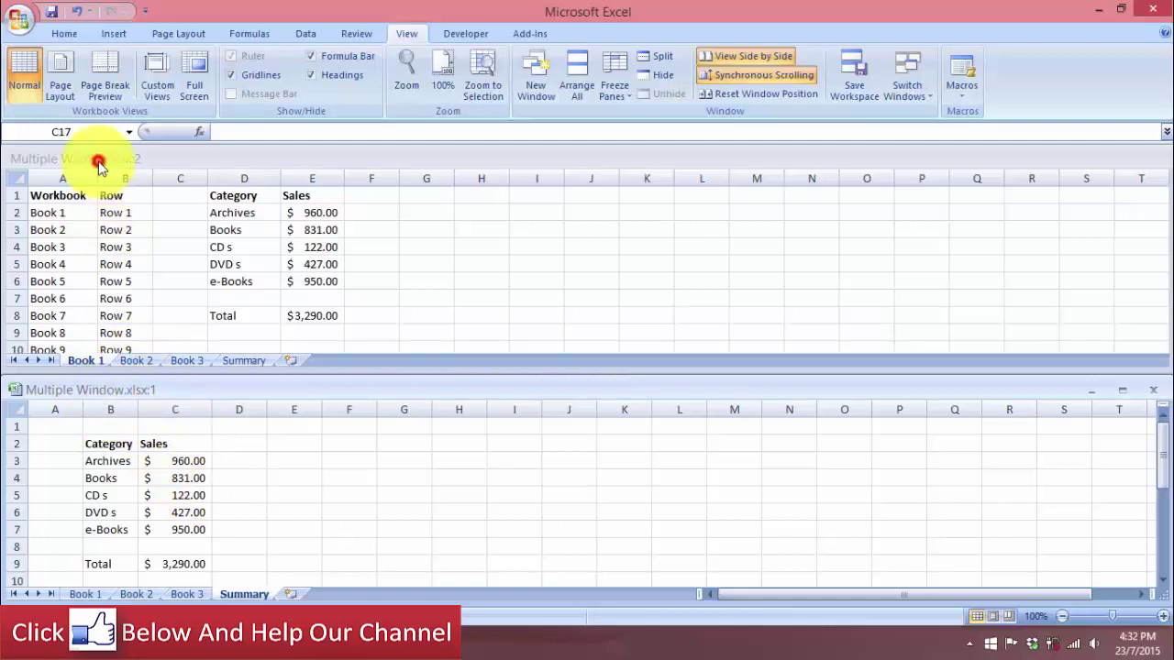
click(73, 389)
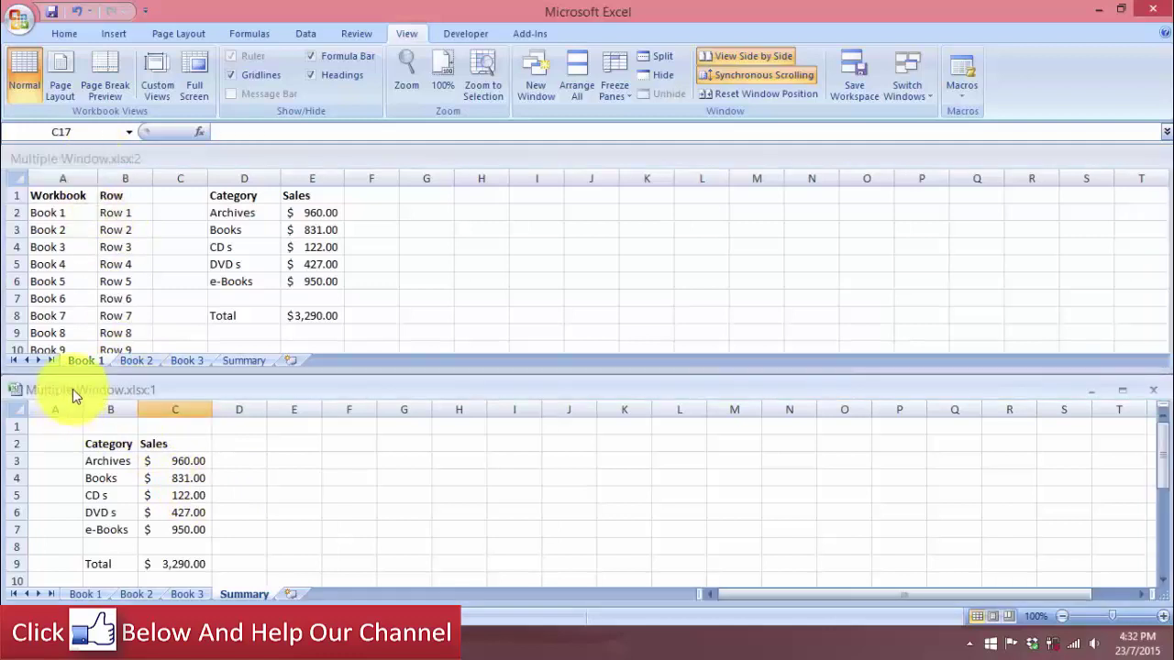
click(772, 95)
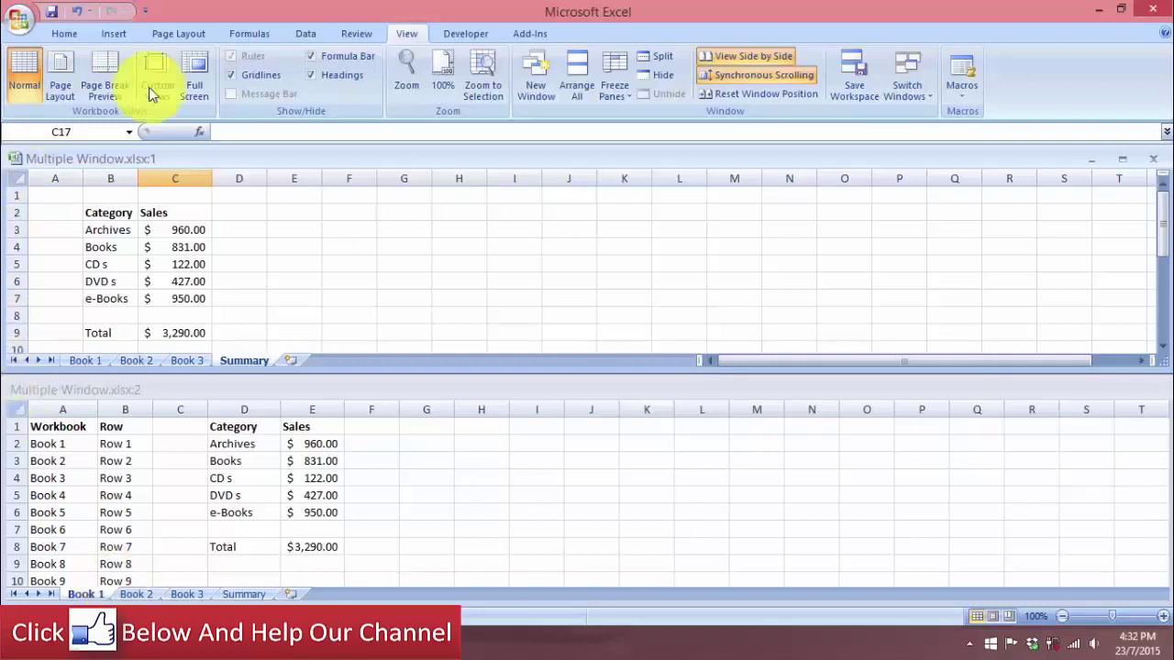
Apply Arrange All with Vertical, placing Summary on the left and Book 1 on the right.
click(574, 82)
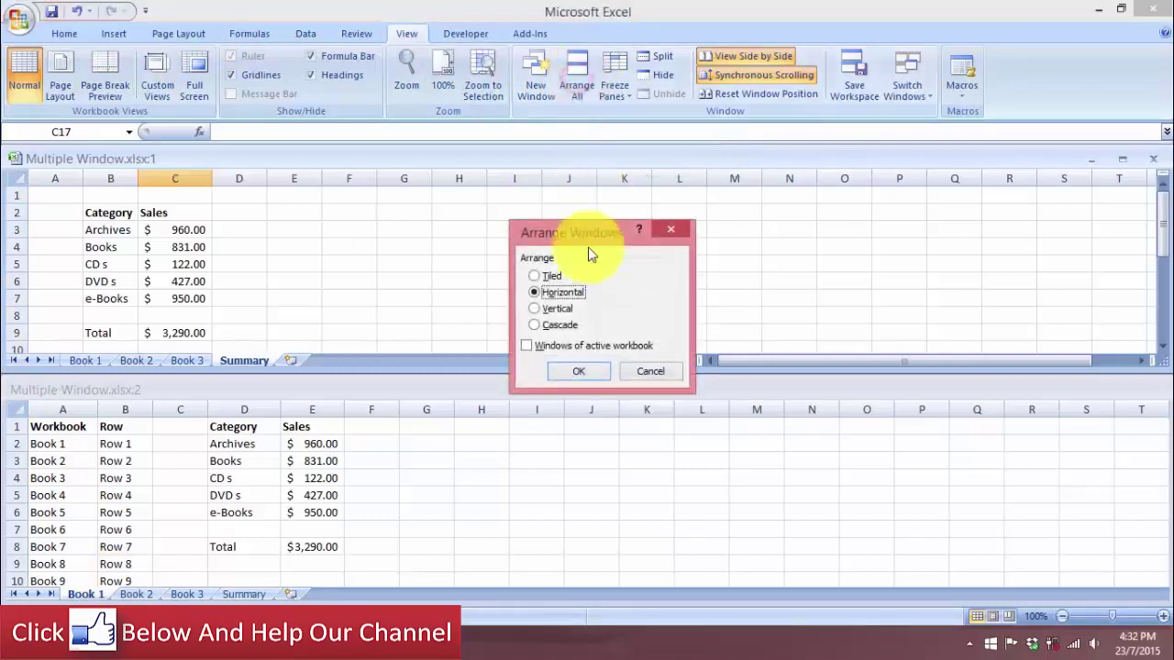
click(562, 316)
click(578, 370)
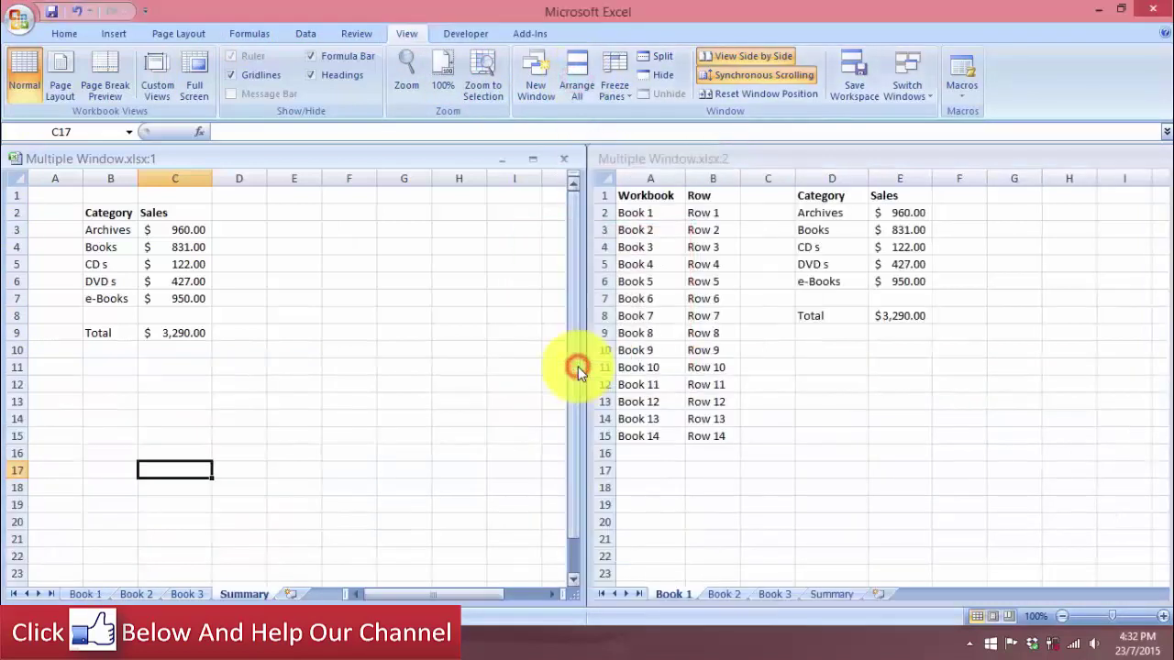